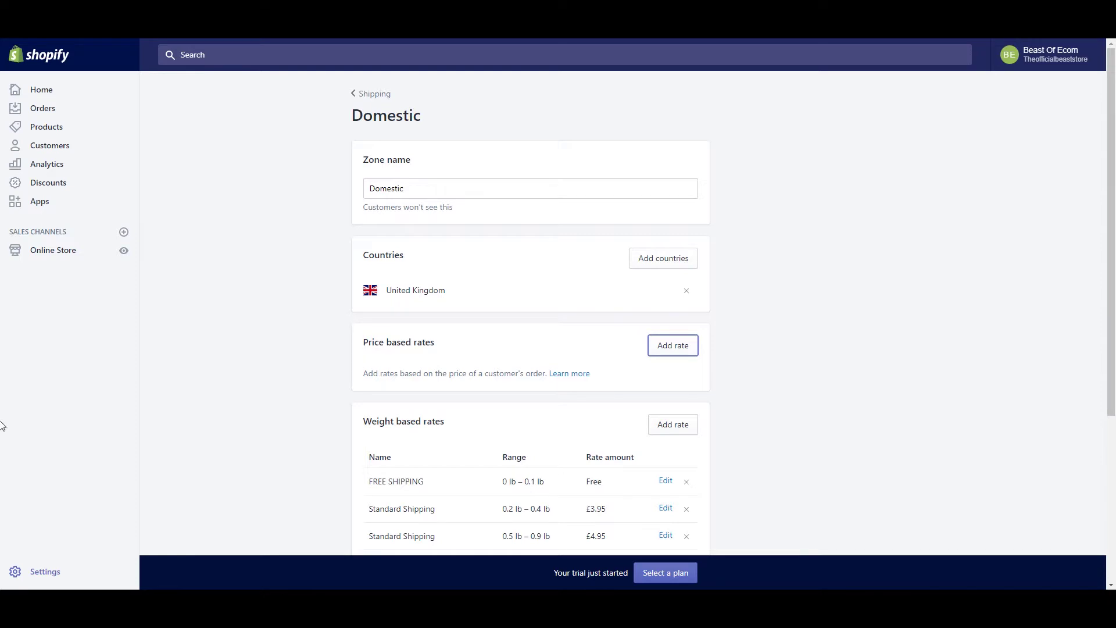
In the store's shipping settings, save the Sample box package as 1 × 1 × 1 in with an empty weight of 0 lb.
{"action": "left_click", "coordinate": [46, 570]}
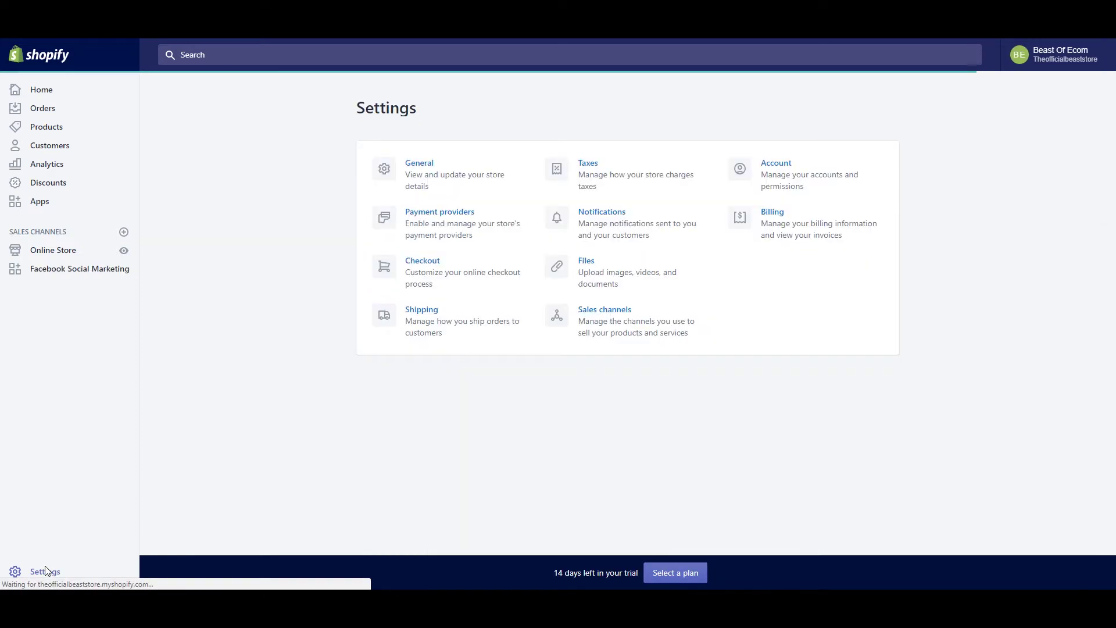
{"action": "left_click", "coordinate": [414, 329]}
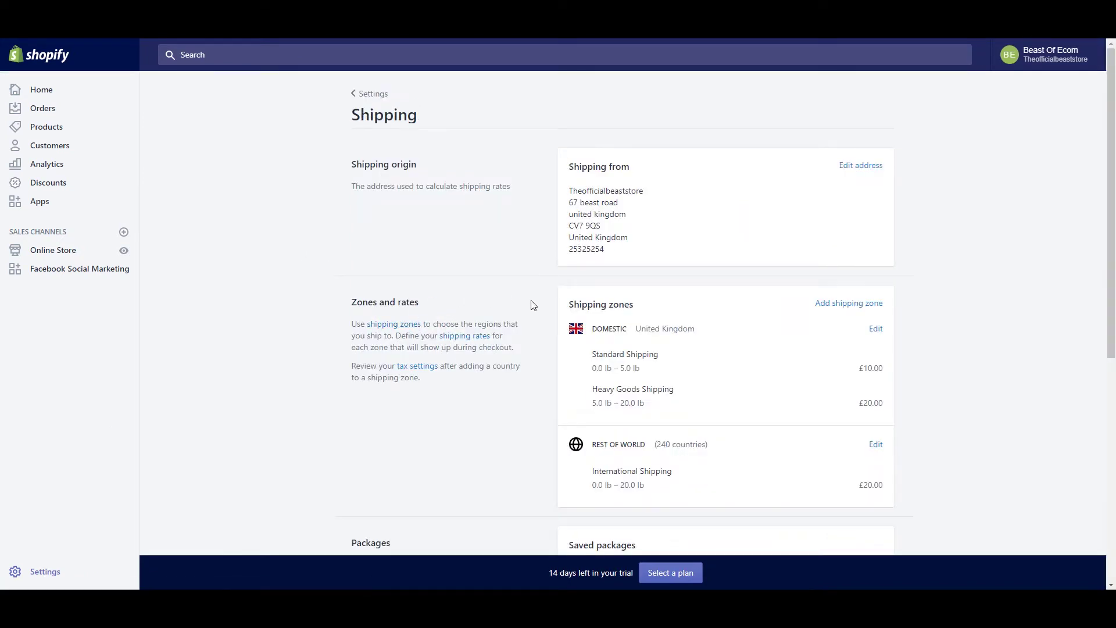
{"action": "scroll", "coordinate": [533, 305], "scroll_direction": "down", "scroll_amount": 1}
{"action": "scroll", "coordinate": [533, 305], "scroll_direction": "down", "scroll_amount": 3}
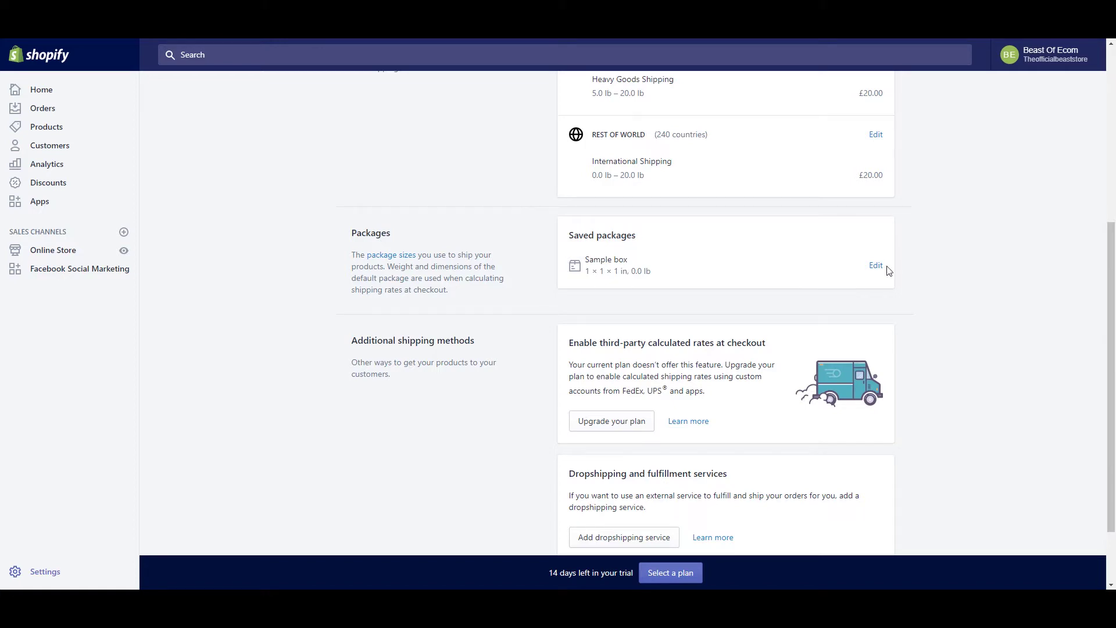
{"action": "left_click", "coordinate": [870, 268]}
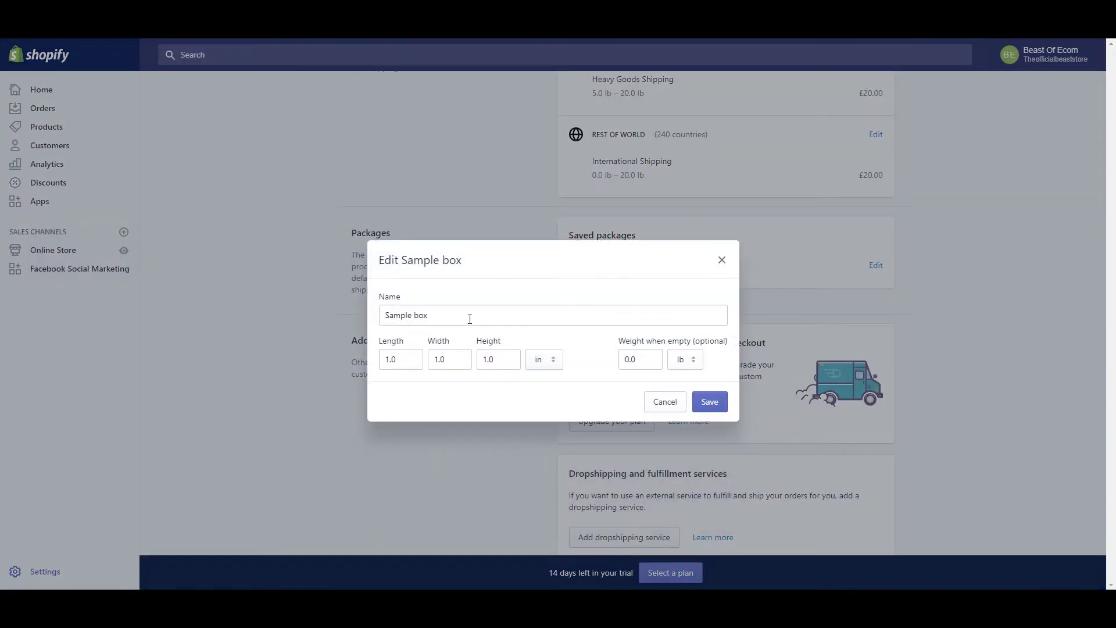
{"action": "left_click_drag", "start_coordinate": [403, 364], "coordinate": [483, 360]}
{"action": "type", "text": "111"}
{"action": "left_click_drag", "start_coordinate": [645, 359], "coordinate": [590, 369]}
{"action": "type", "text": "0"}
{"action": "left_click", "coordinate": [710, 403]}
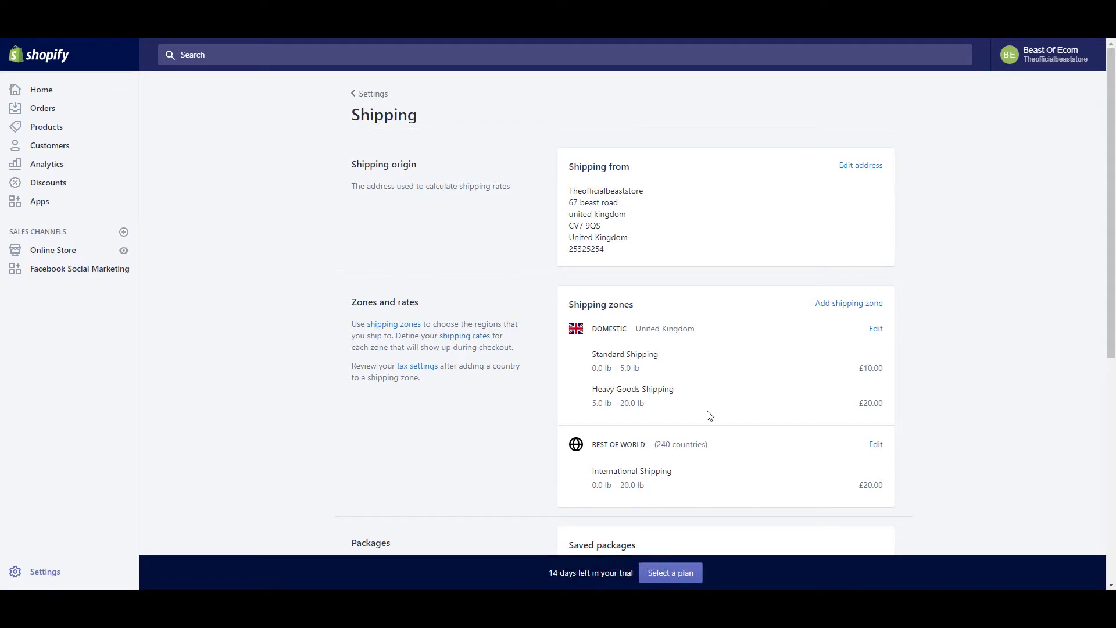
Create a new shipping zone and name it United States.
{"action": "scroll", "coordinate": [711, 409], "scroll_direction": "down", "scroll_amount": 1}
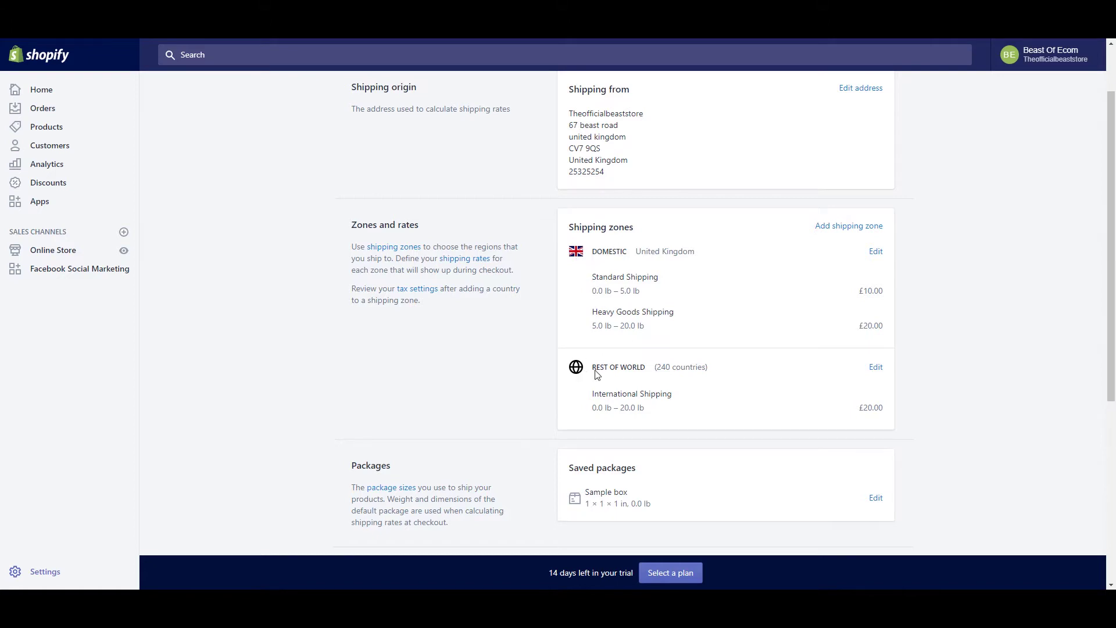
{"action": "left_click", "coordinate": [846, 230]}
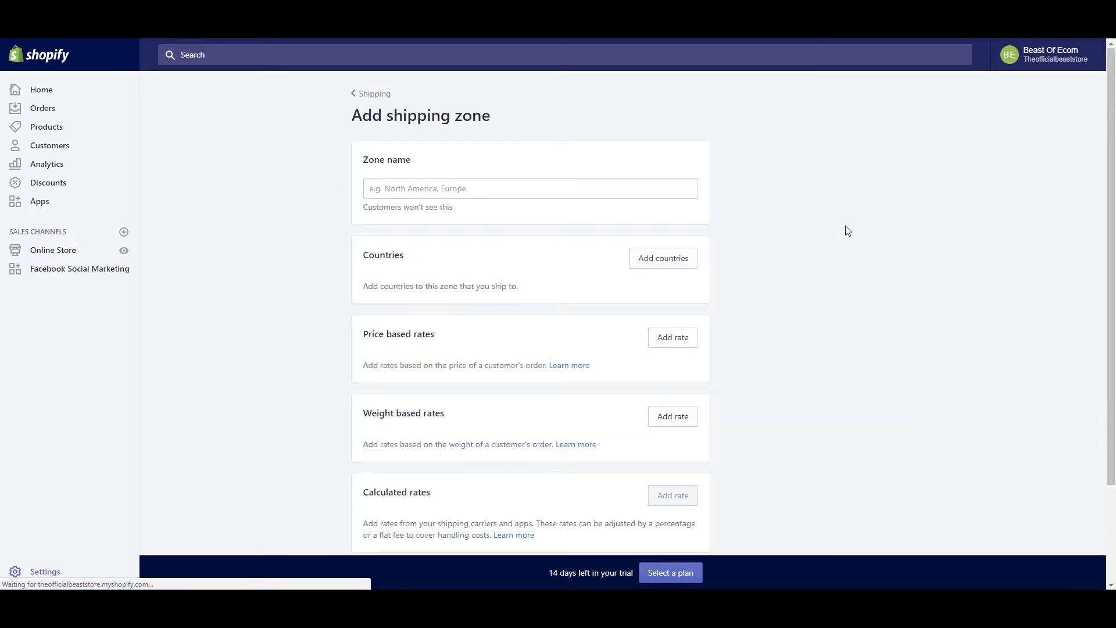
{"action": "left_click", "coordinate": [518, 190]}
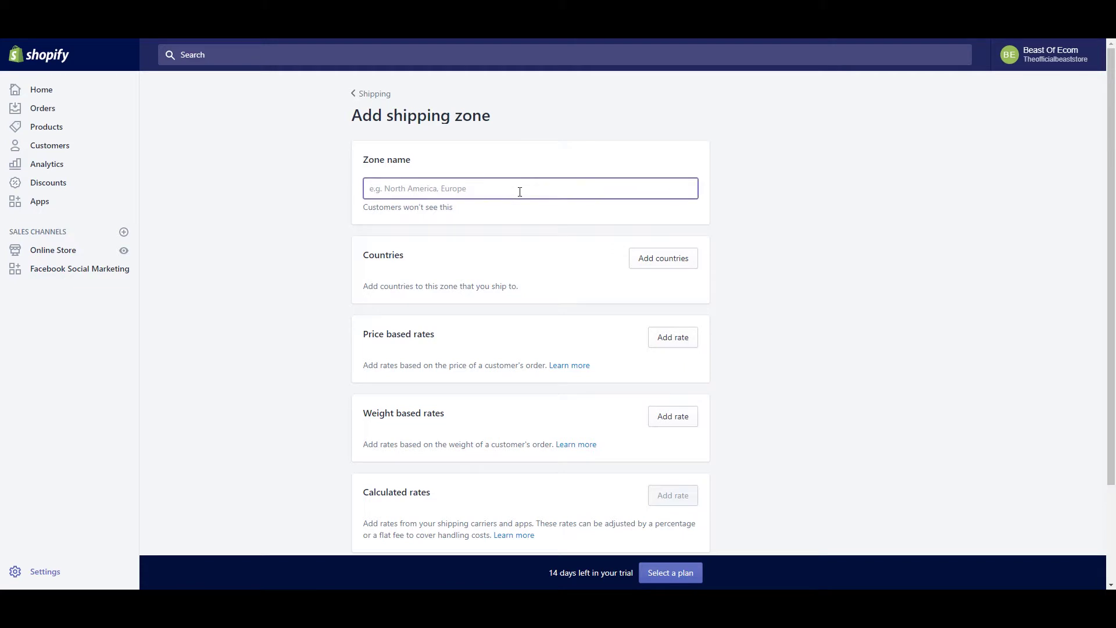
{"action": "type", "text": "Unit"}
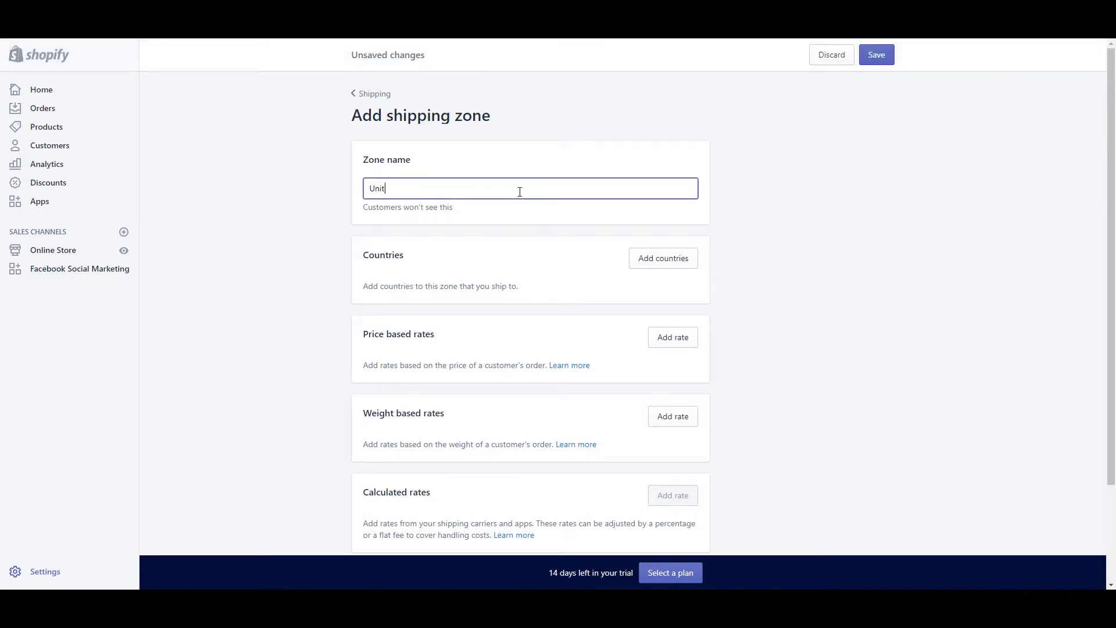
{"action": "type", "text": "ed States"}
Select United States under North America in the list of countries to add to the zone.
{"action": "left_click", "coordinate": [665, 263]}
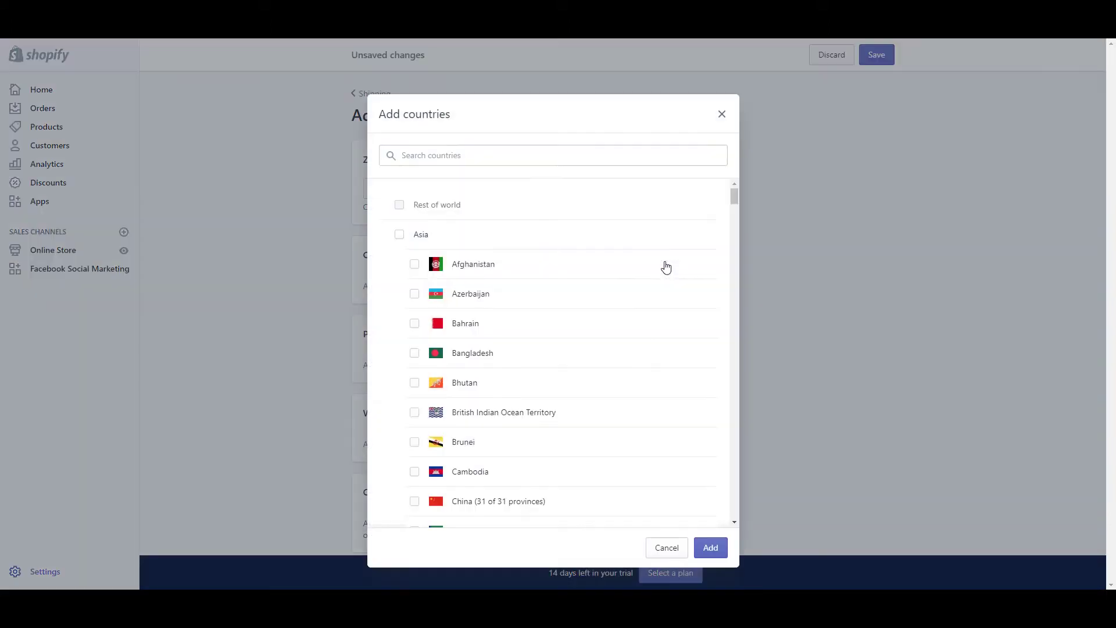
{"action": "left_click_drag", "start_coordinate": [733, 204], "coordinate": [735, 513]}
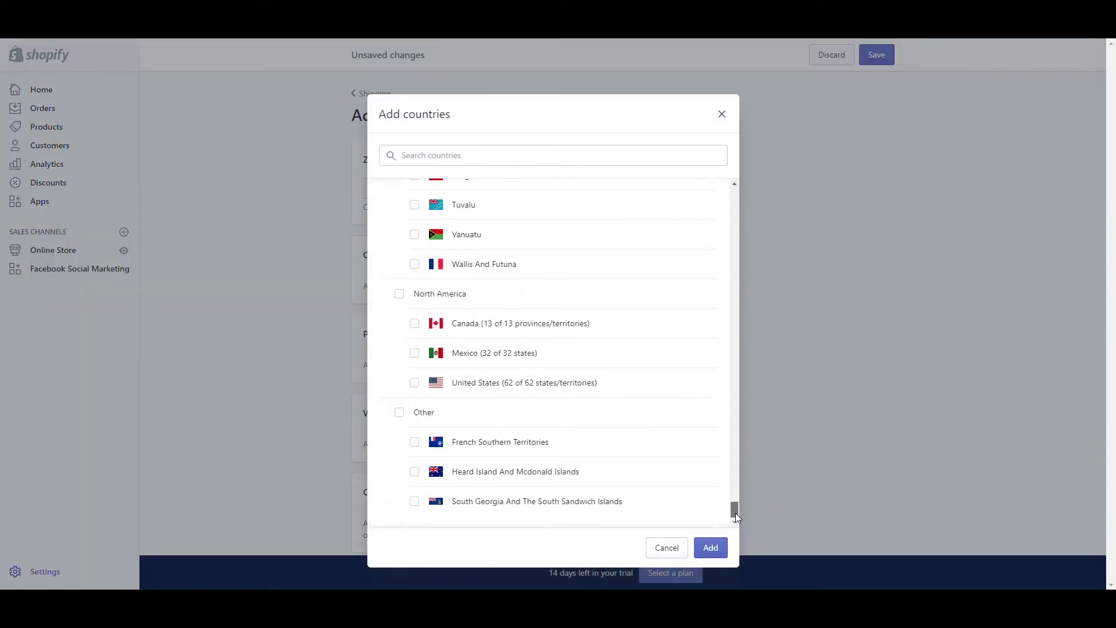
{"action": "left_click", "coordinate": [414, 383]}
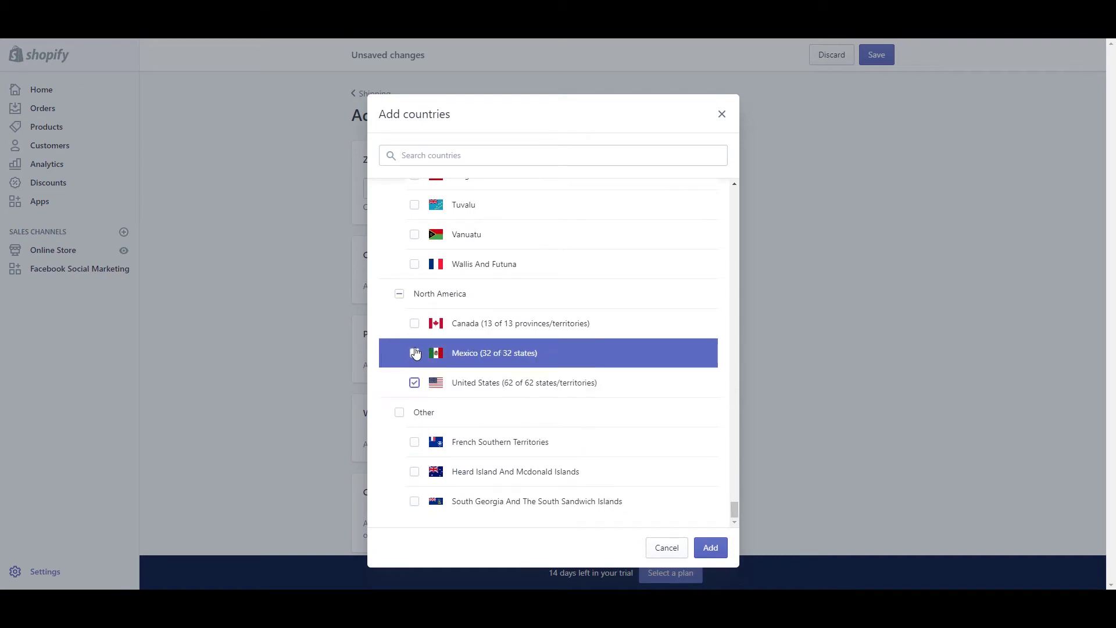
{"action": "left_click", "coordinate": [399, 295]}
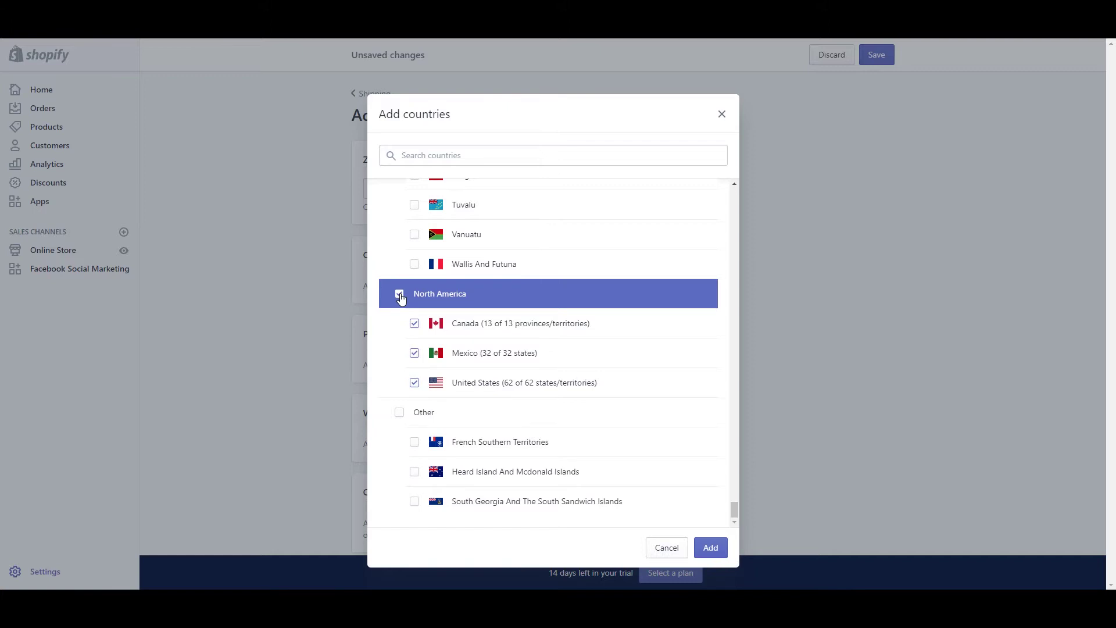
{"action": "left_click", "coordinate": [414, 353]}
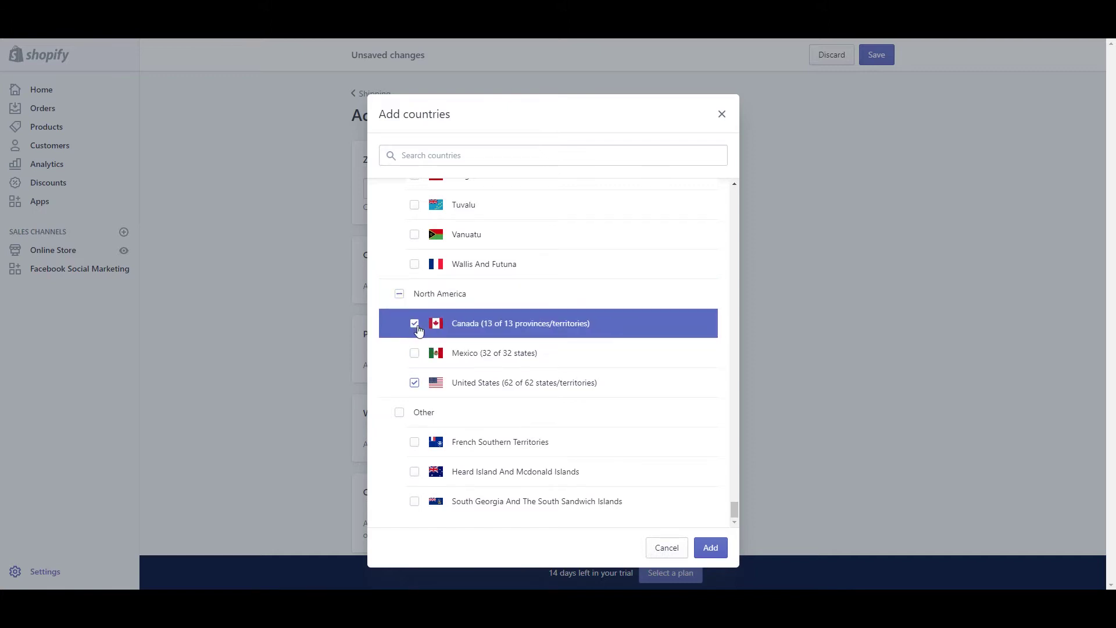
{"action": "left_click", "coordinate": [414, 323]}
{"action": "left_click", "coordinate": [399, 295]}
{"action": "left_click", "coordinate": [399, 295]}
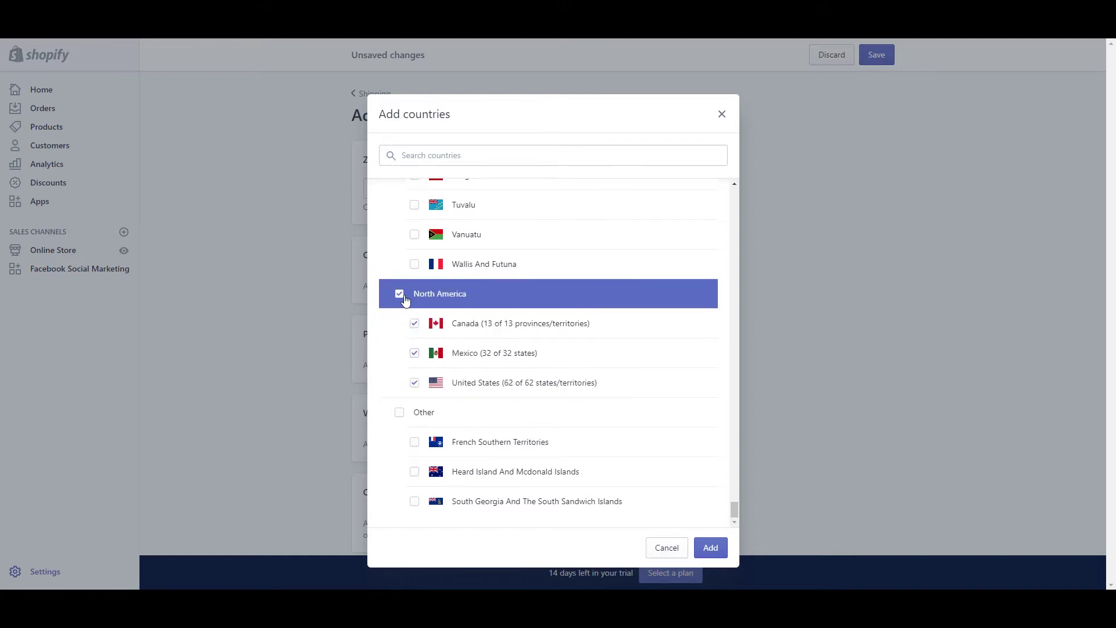
{"action": "left_click", "coordinate": [415, 382]}
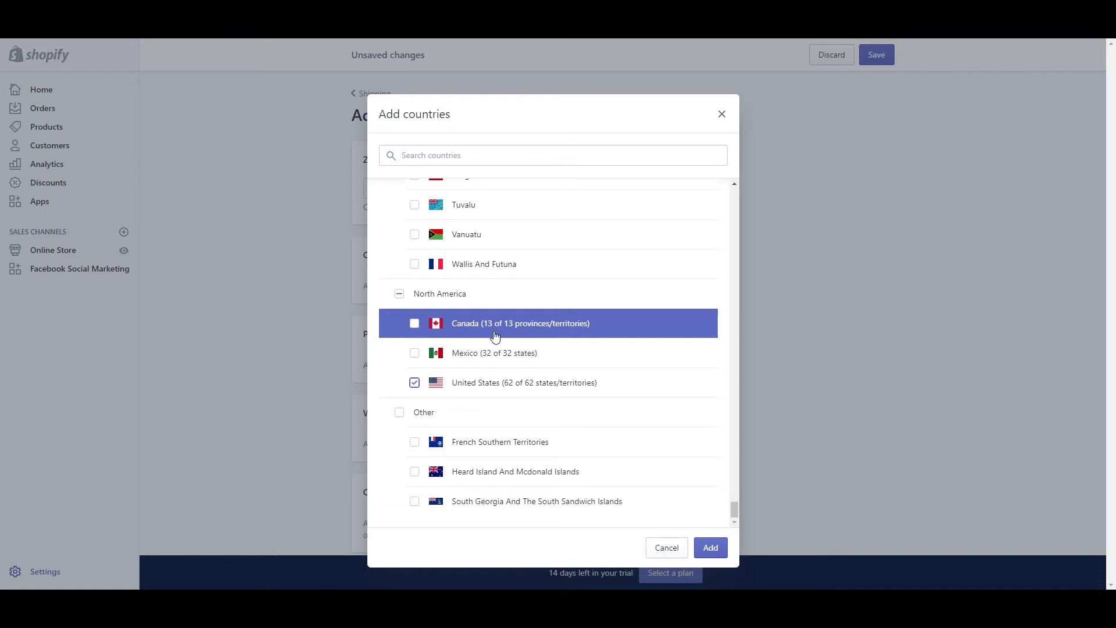
Check the country selection around North America and add the selected United States to the shipping zone.
{"action": "scroll", "coordinate": [495, 336], "scroll_direction": "up", "scroll_amount": 4}
{"action": "scroll", "coordinate": [495, 336], "scroll_direction": "down", "scroll_amount": 3}
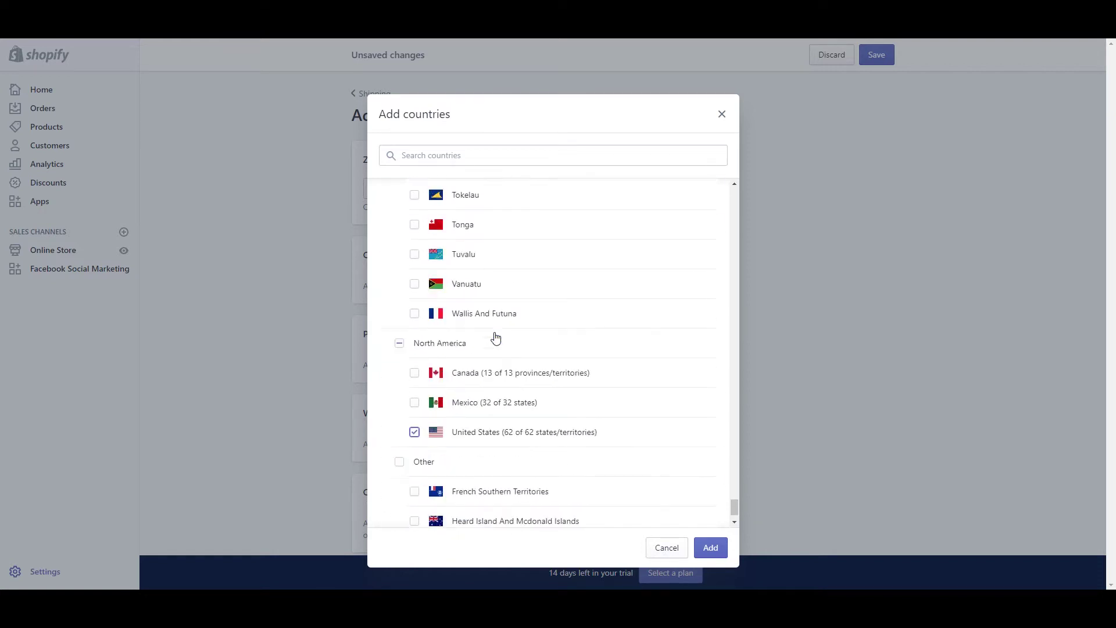
{"action": "scroll", "coordinate": [495, 336], "scroll_direction": "down", "scroll_amount": 1}
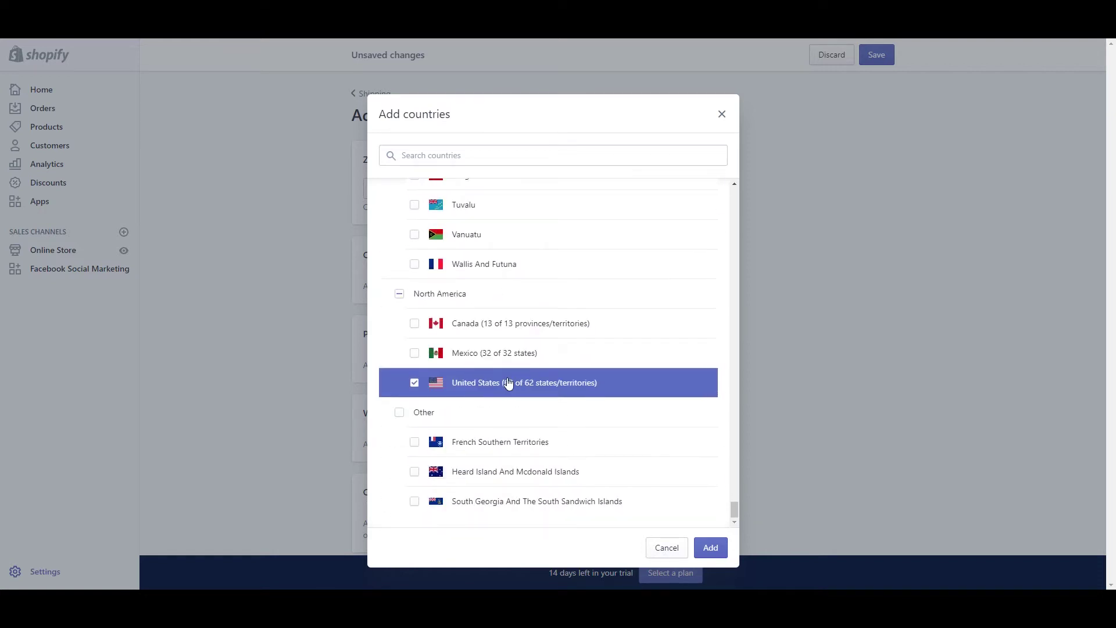
{"action": "left_click", "coordinate": [711, 547]}
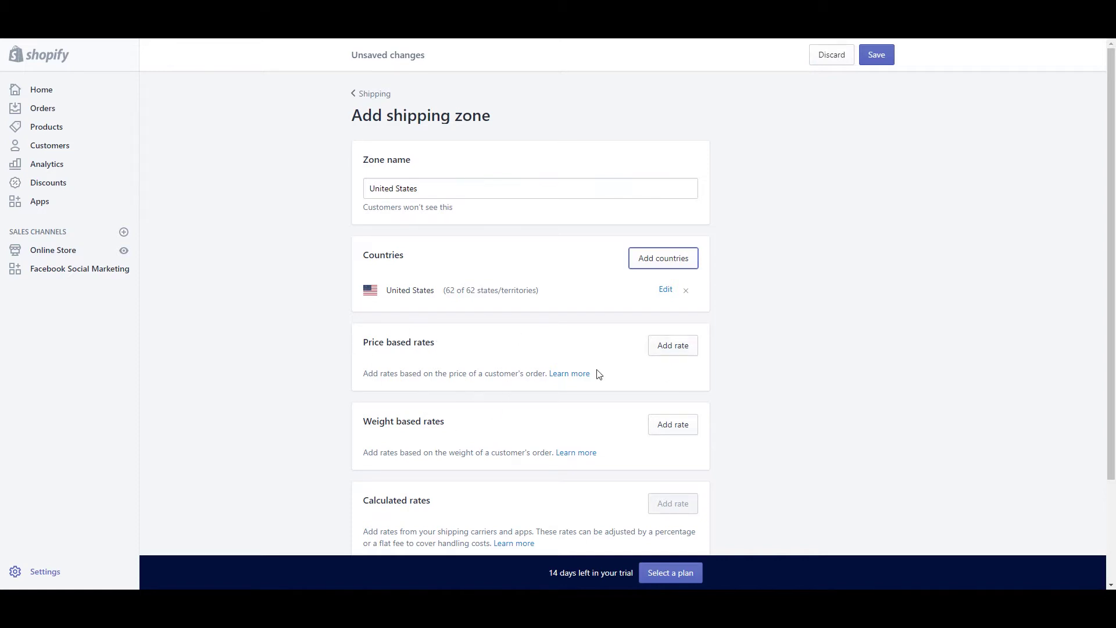
Add a price based rate named "Free Shipping over £40" with a minimum order price of £40 and free shipping.
{"action": "scroll", "coordinate": [598, 374], "scroll_direction": "down", "scroll_amount": 2}
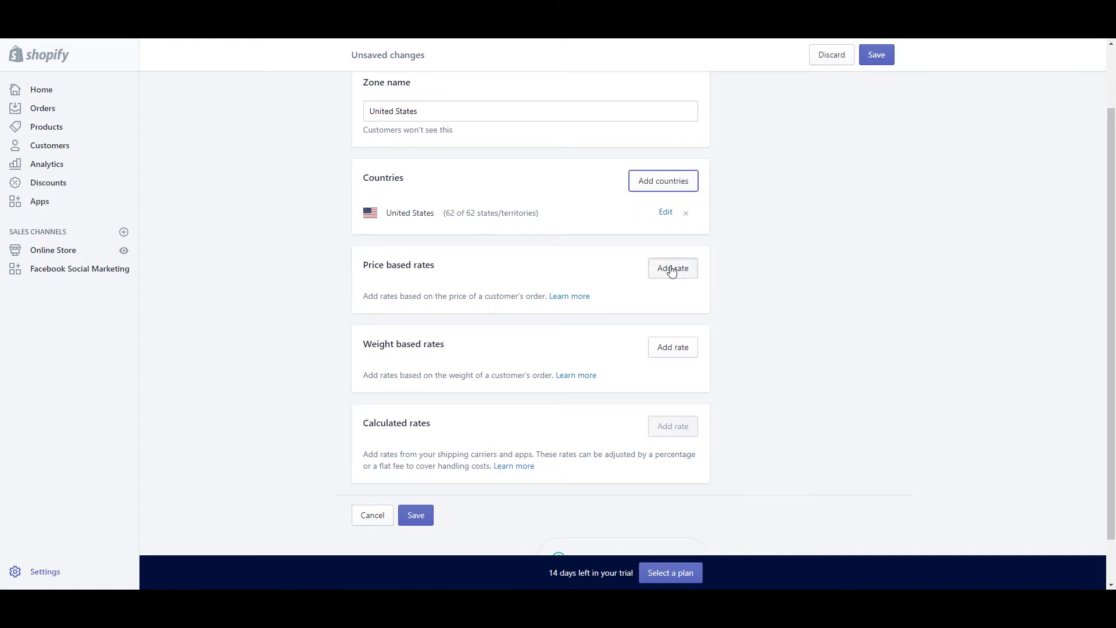
{"action": "left_click", "coordinate": [672, 269]}
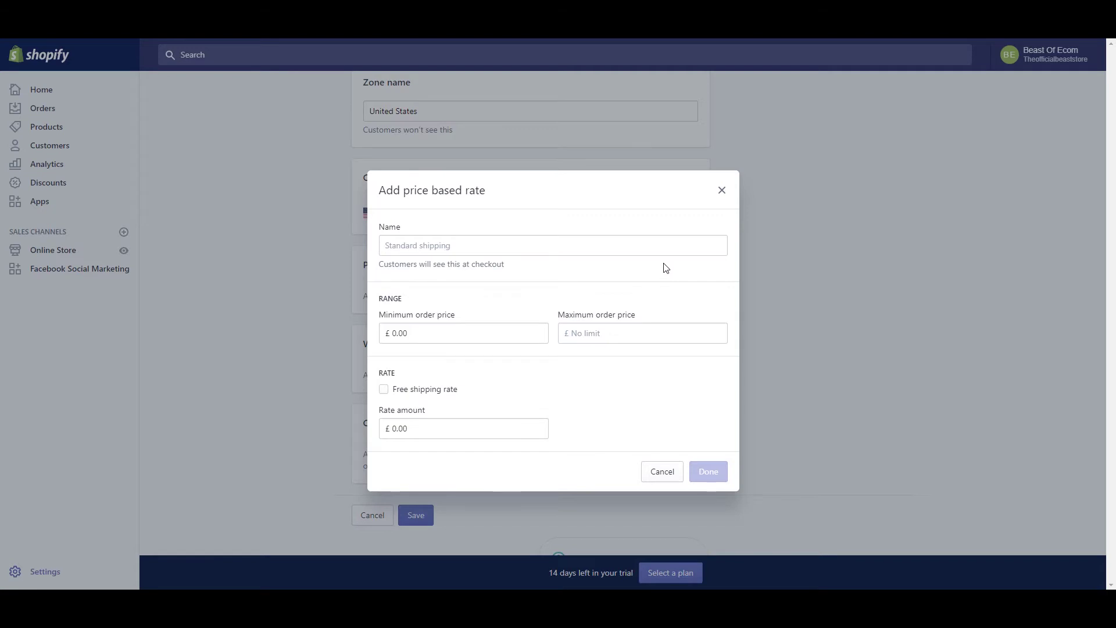
{"action": "left_click", "coordinate": [459, 250]}
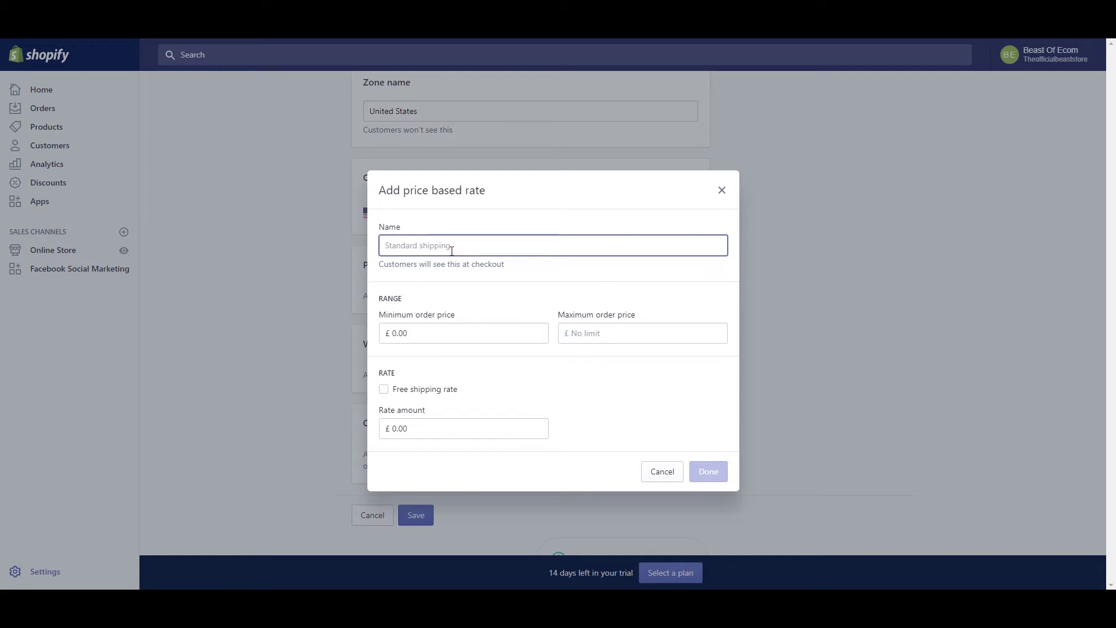
{"action": "type", "text": "Free Shi"}
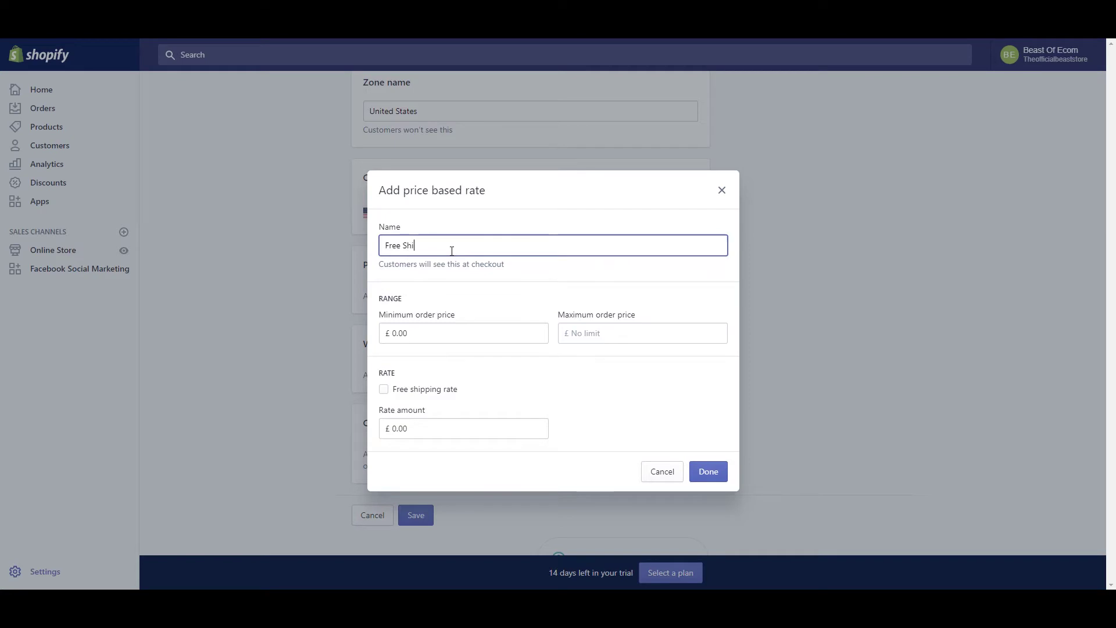
{"action": "type", "text": "pping over £40"}
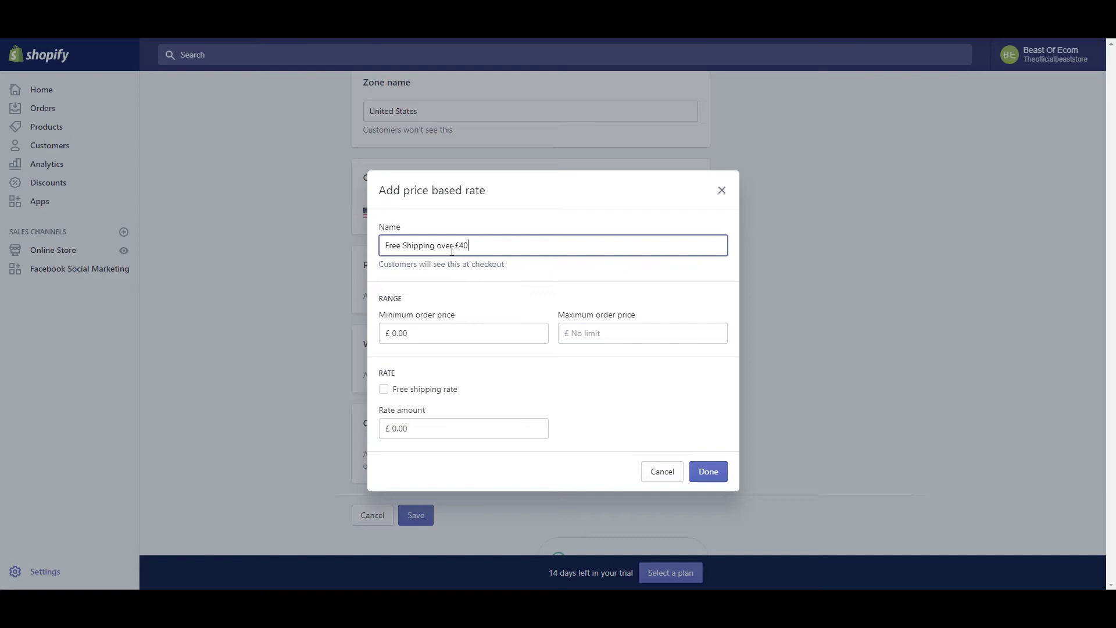
{"action": "left_click", "coordinate": [418, 333]}
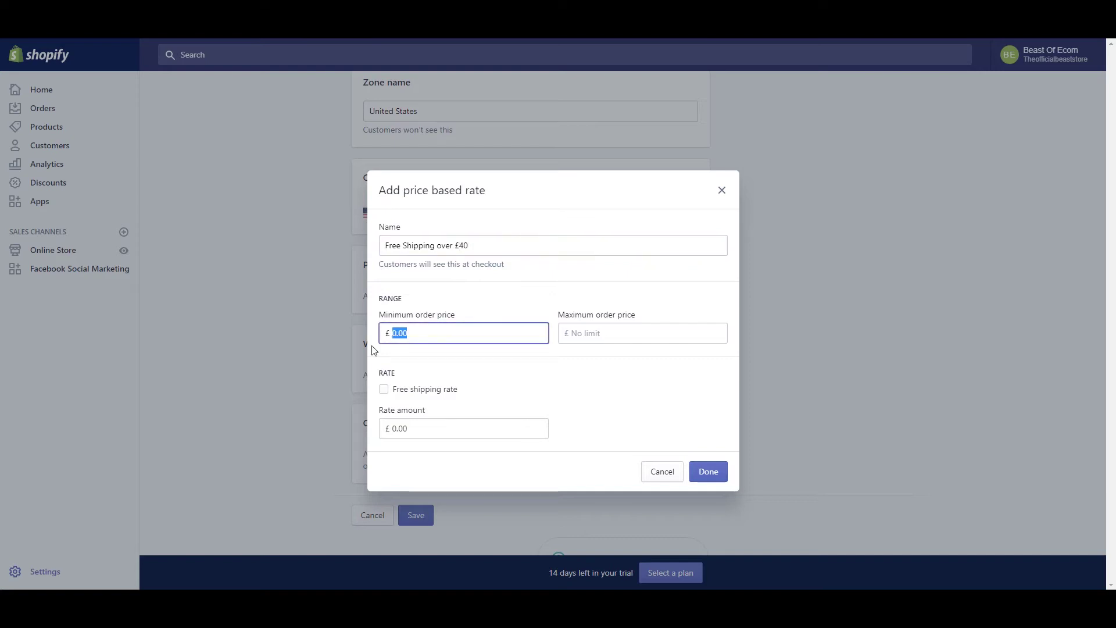
{"action": "type", "text": "40"}
{"action": "left_click", "coordinate": [591, 388]}
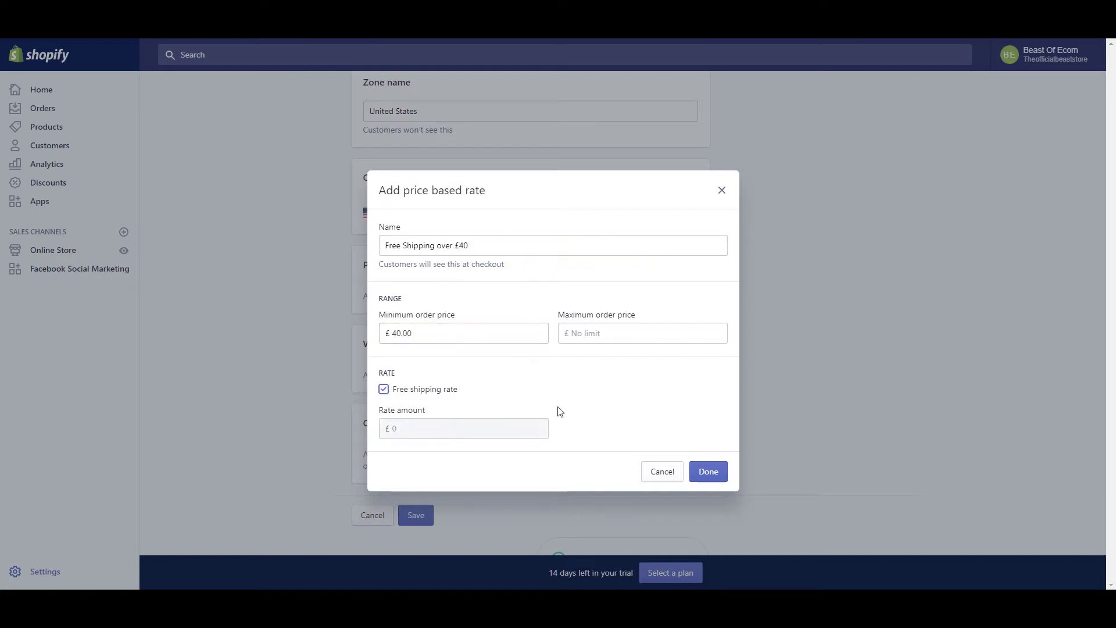
{"action": "left_click", "coordinate": [717, 473]}
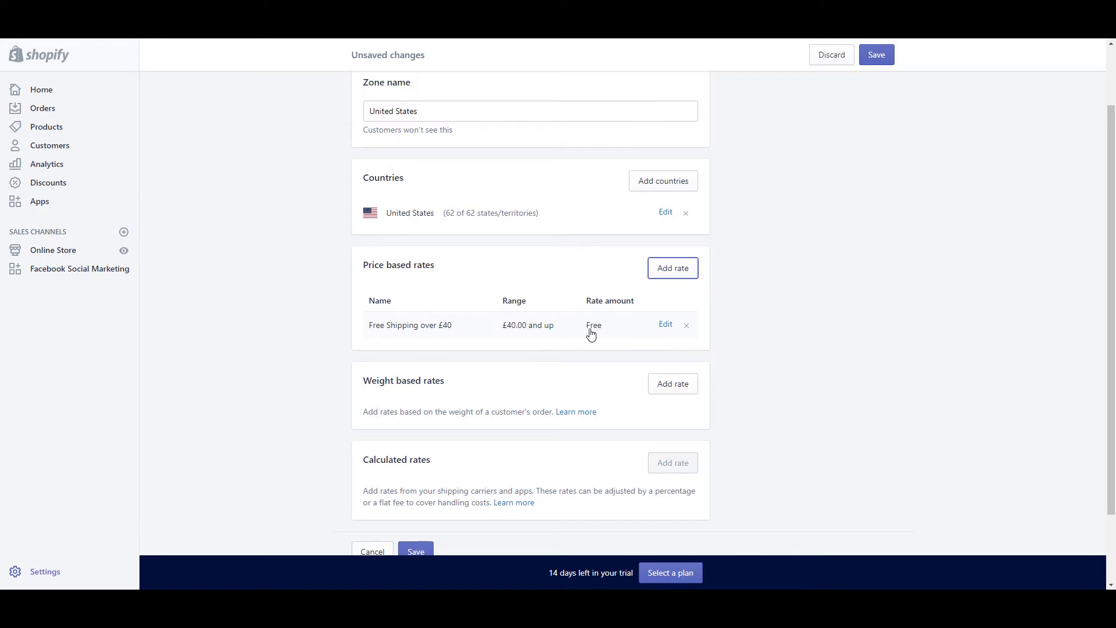
Add a weight based rate named "standard shipping" for orders from 0 to 0.1 lb with free shipping.
{"action": "left_click", "coordinate": [674, 384]}
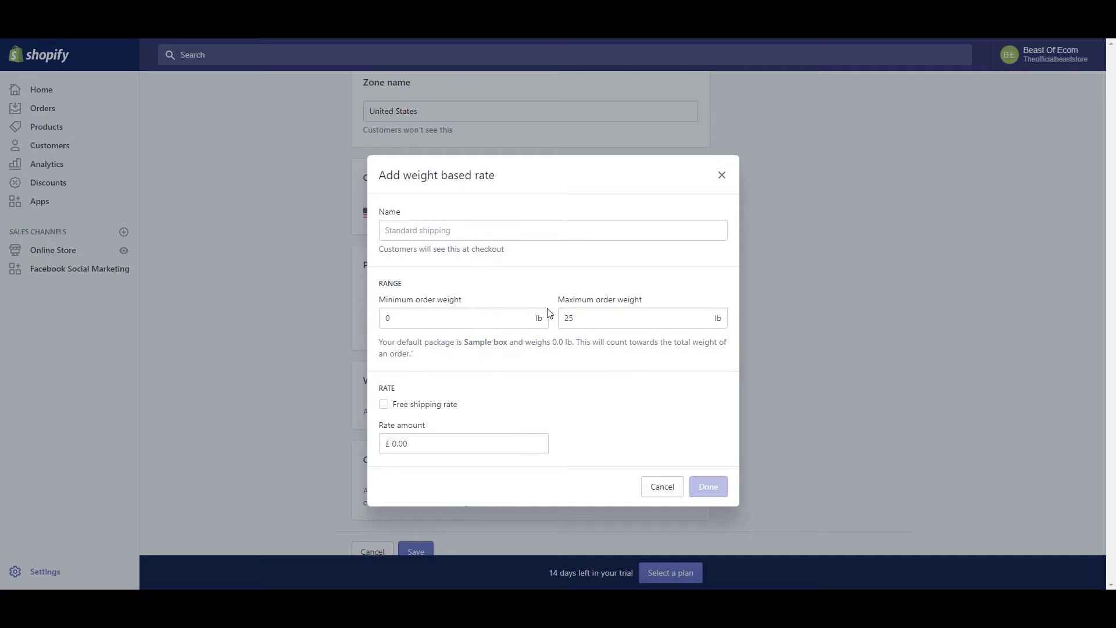
{"action": "left_click", "coordinate": [441, 231]}
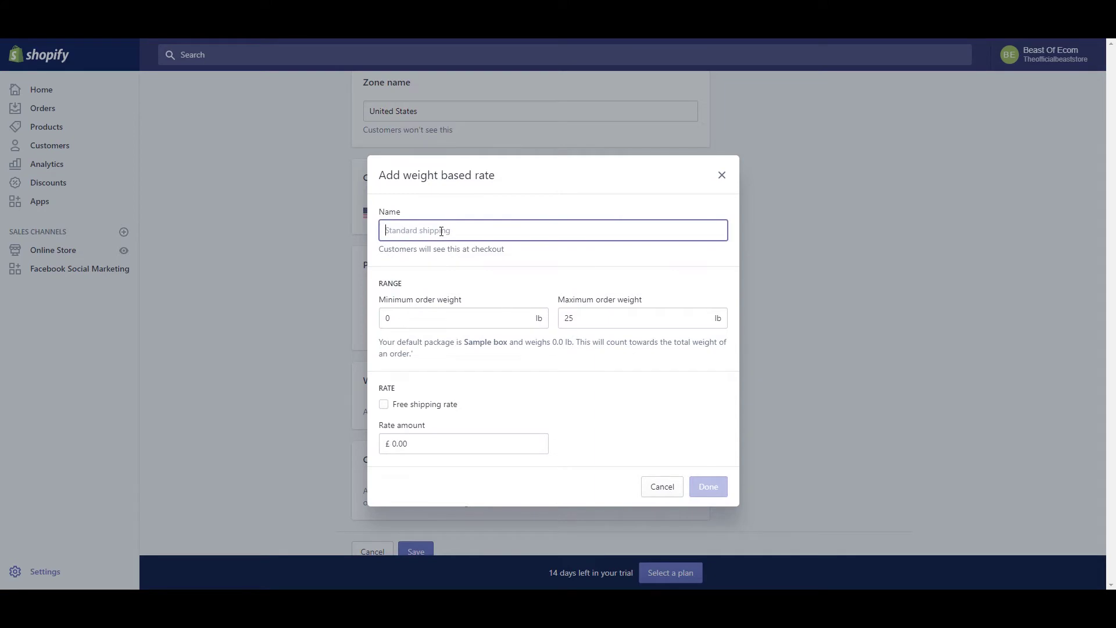
{"action": "type", "text": "stand"}
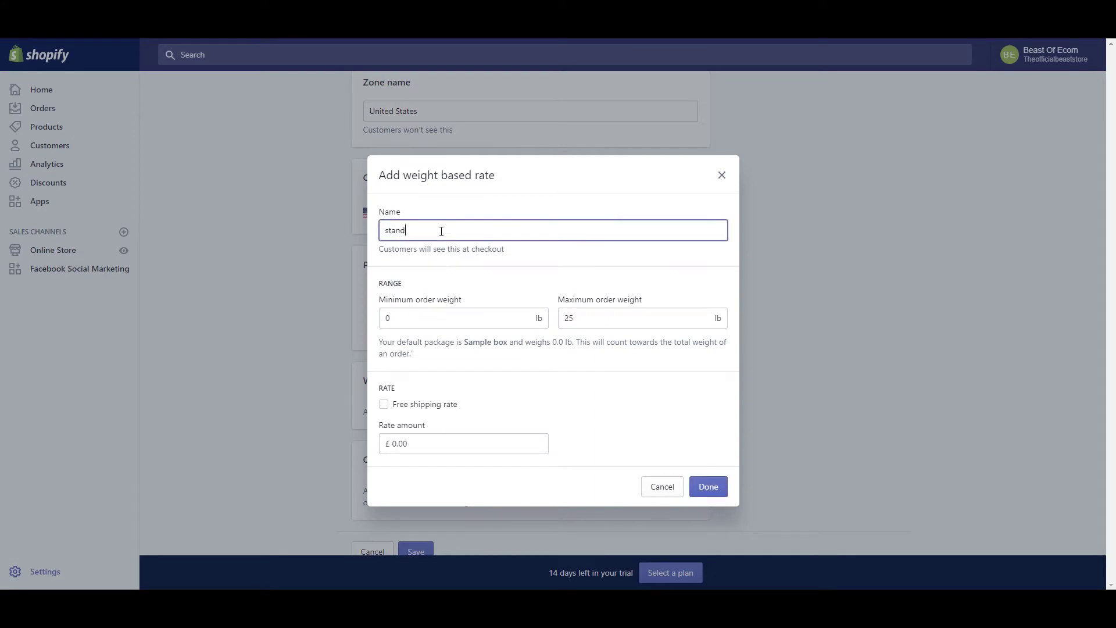
{"action": "type", "text": "ard shipping"}
{"action": "left_click", "coordinate": [425, 318]}
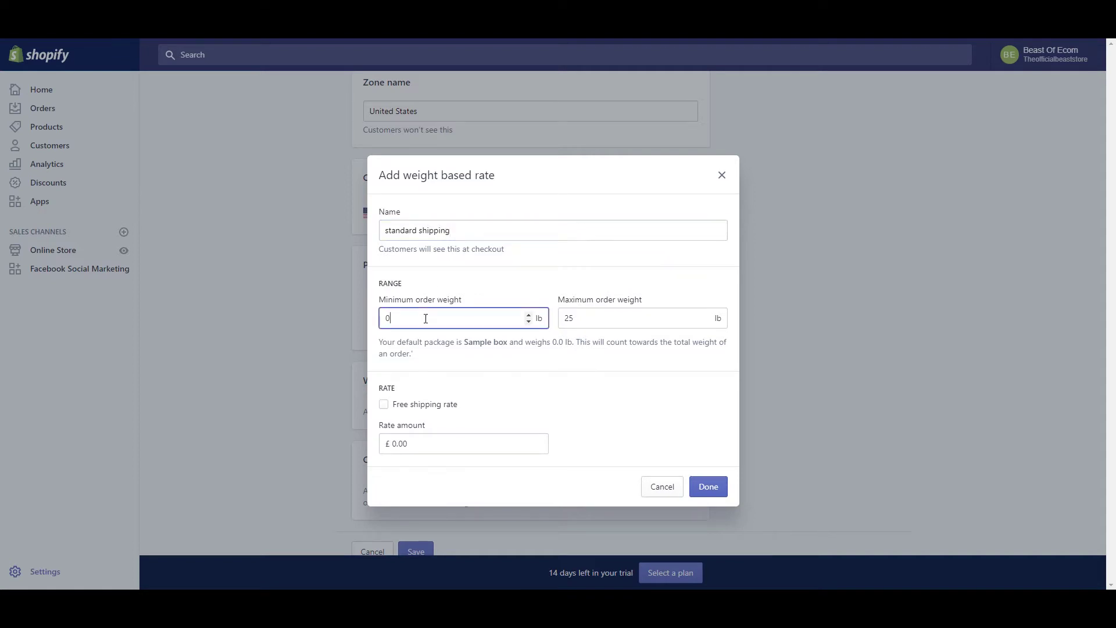
{"action": "key", "text": "Tab"}
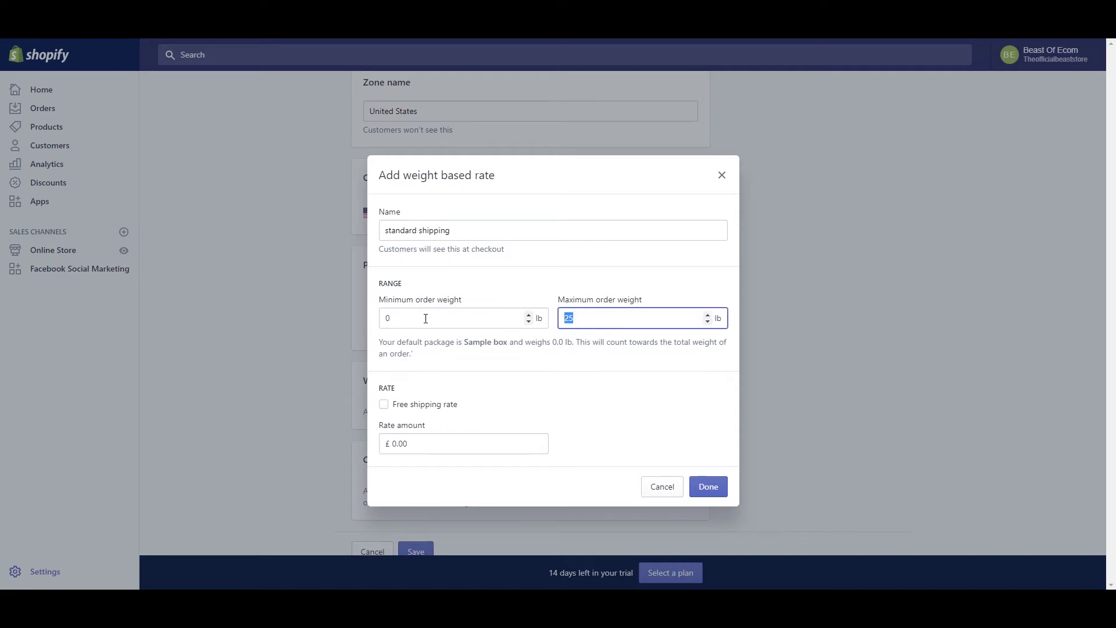
{"action": "type", "text": "0.1"}
{"action": "left_click", "coordinate": [384, 405]}
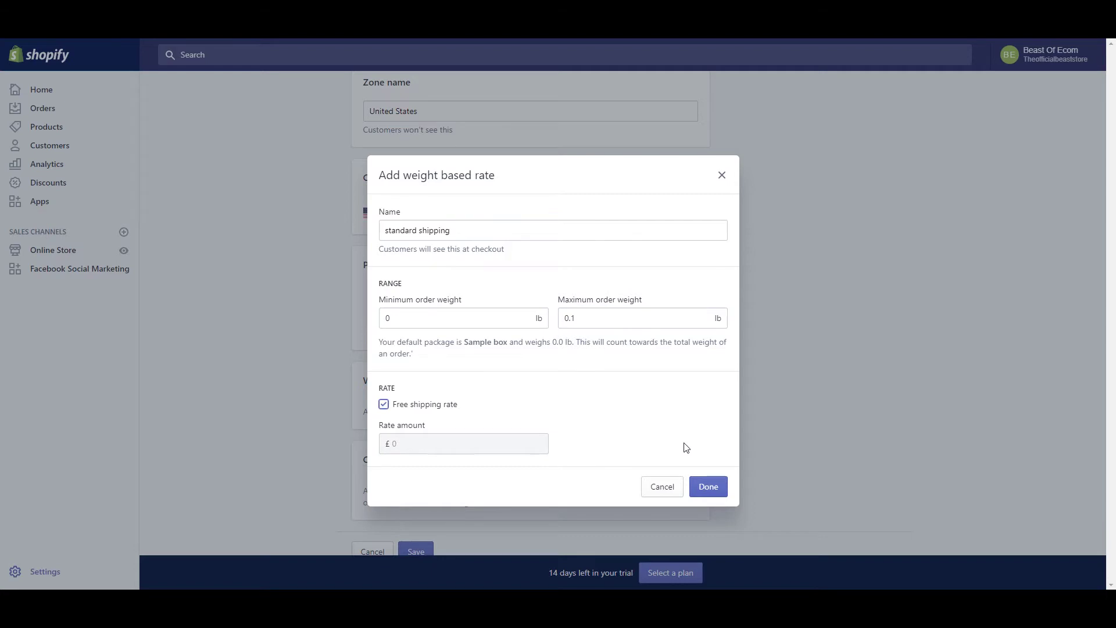
{"action": "left_click", "coordinate": [708, 487]}
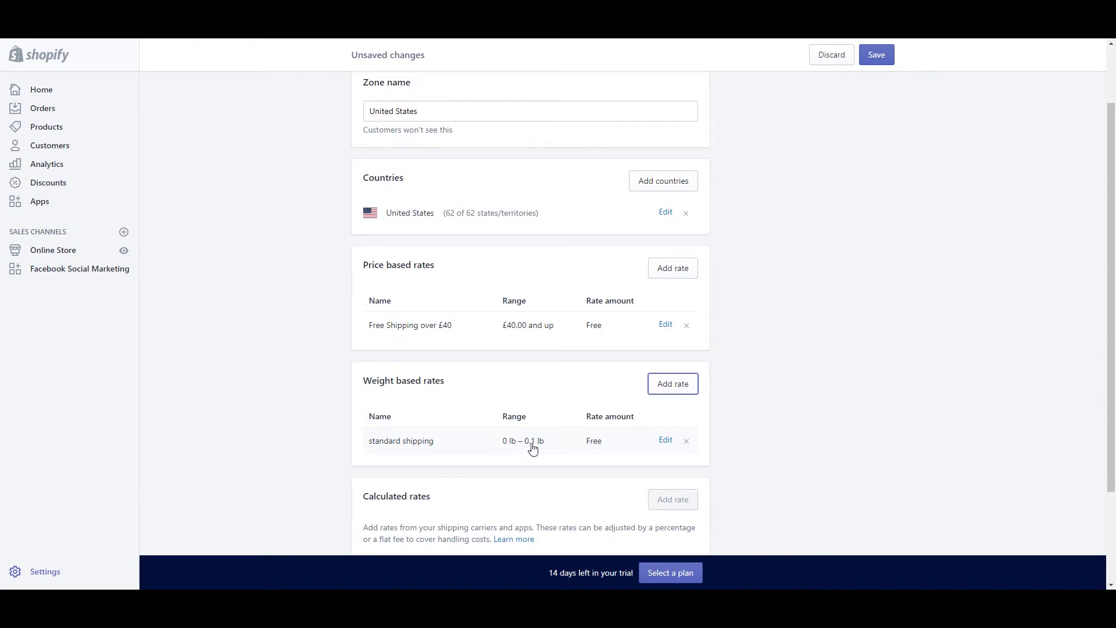
Rename the 0 to 0.1 lb weight based rate to "free shipping".
{"action": "left_click", "coordinate": [662, 383]}
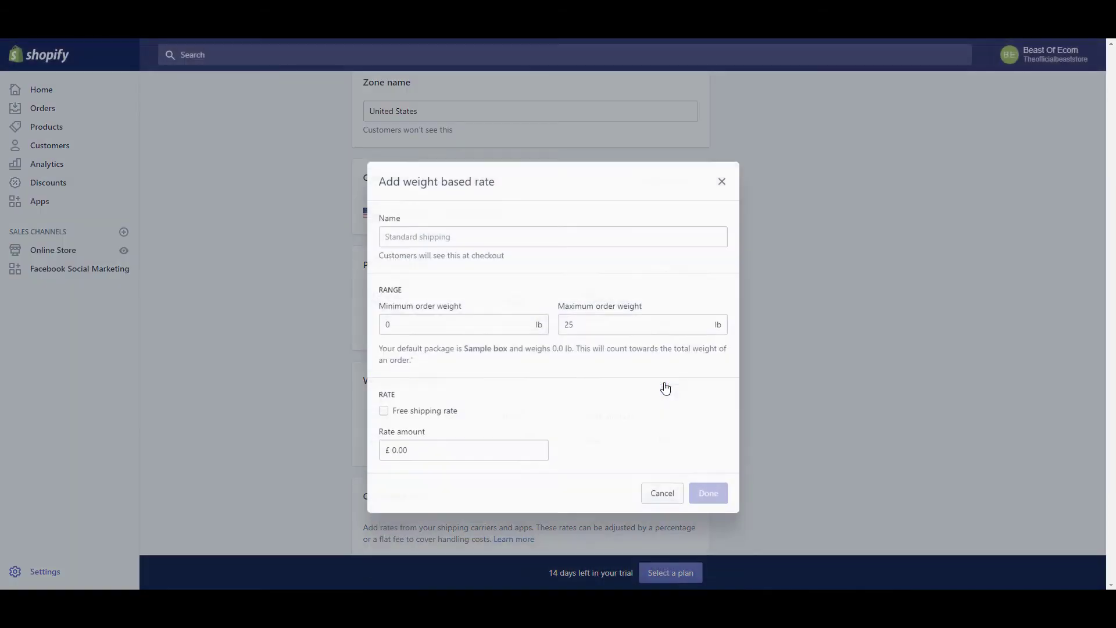
{"action": "left_click", "coordinate": [670, 489]}
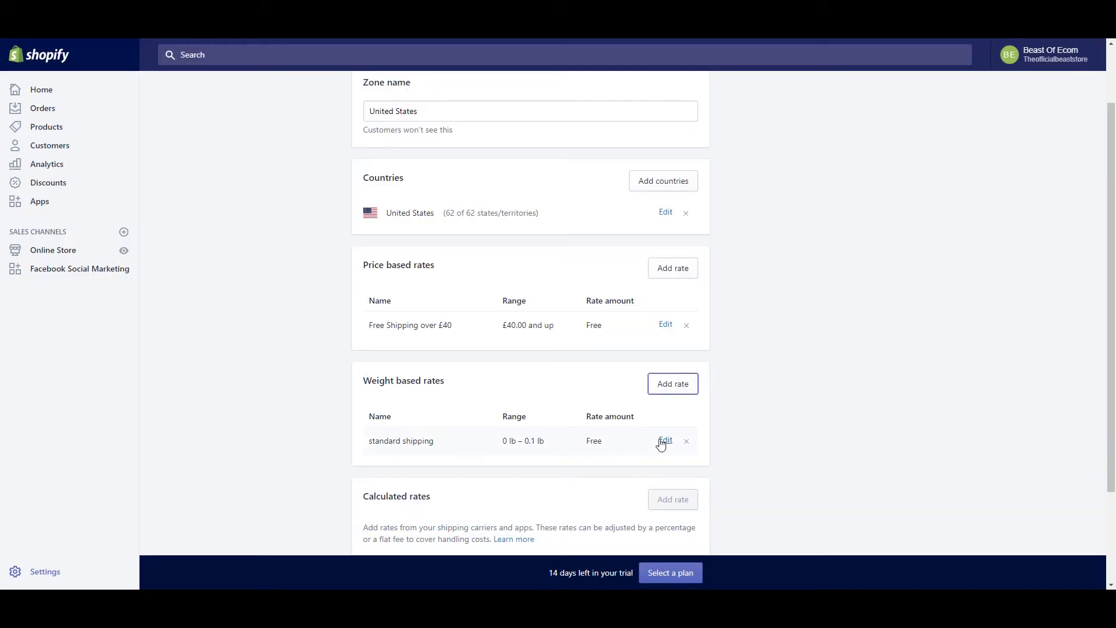
{"action": "left_click", "coordinate": [660, 441]}
{"action": "triple_click", "coordinate": [443, 230]}
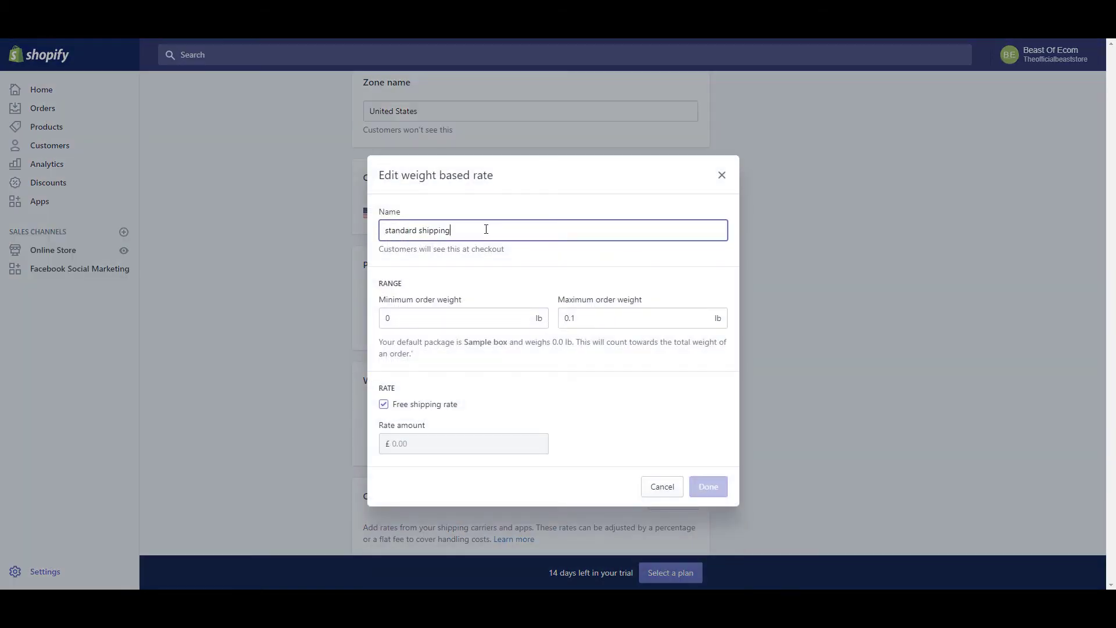
{"action": "left_click_drag", "start_coordinate": [486, 229], "coordinate": [383, 236]}
{"action": "type", "text": "free "}
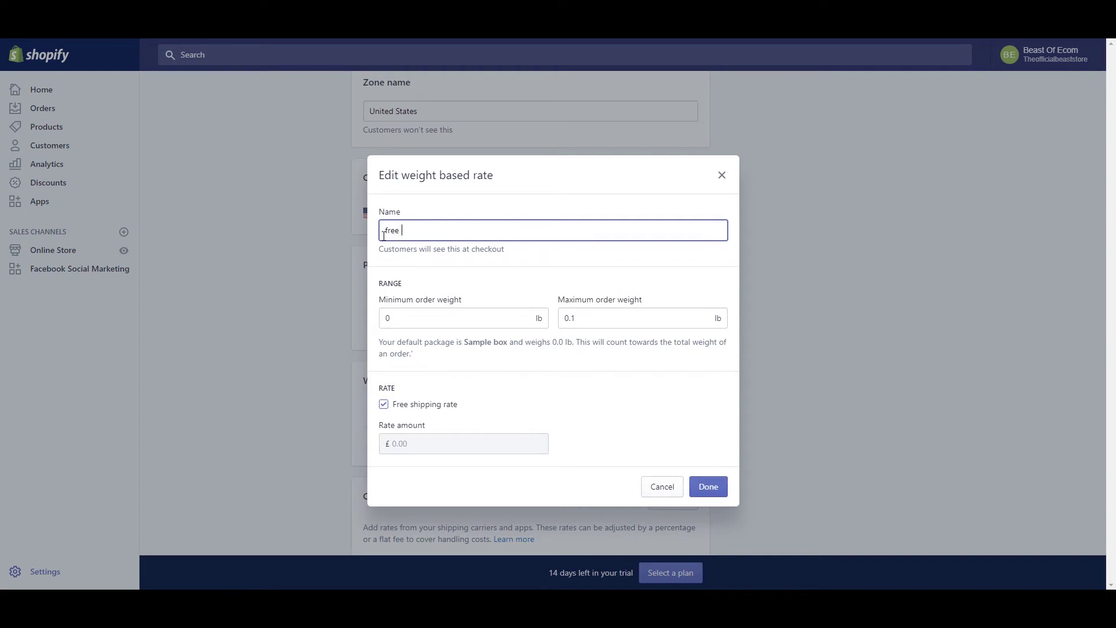
{"action": "type", "text": "sh"}
{"action": "type", "text": "g"}
{"action": "left_click", "coordinate": [708, 486]}
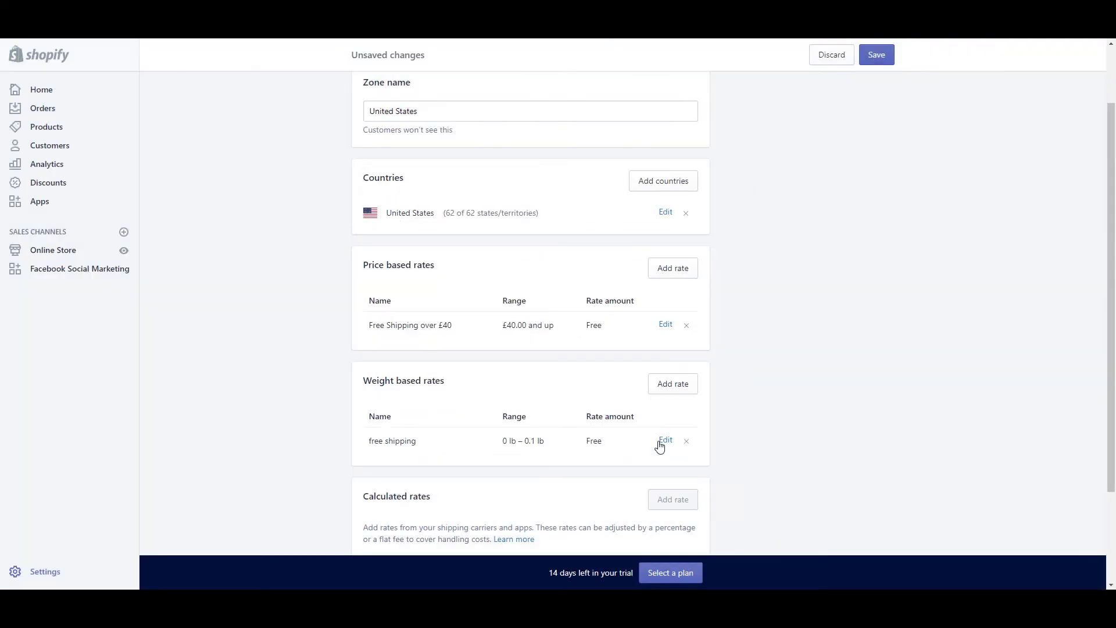
Start a new weight based rate named "standard shipping" for orders from 0.2 to 0.4 lb.
{"action": "left_click", "coordinate": [673, 388]}
{"action": "left_click", "coordinate": [439, 230]}
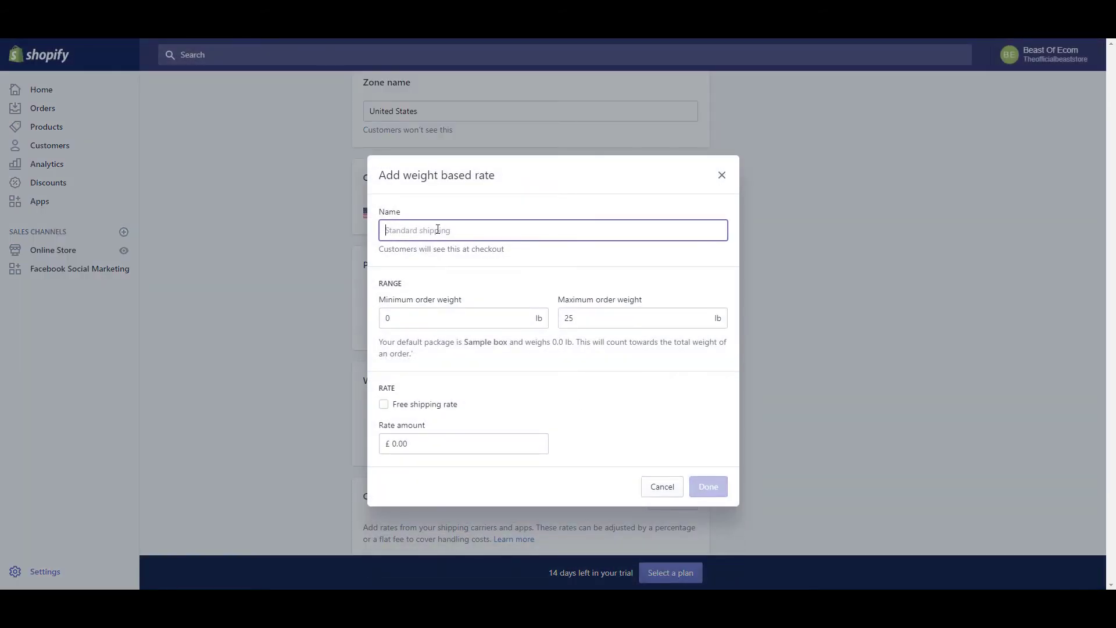
{"action": "type", "text": "standard sh"}
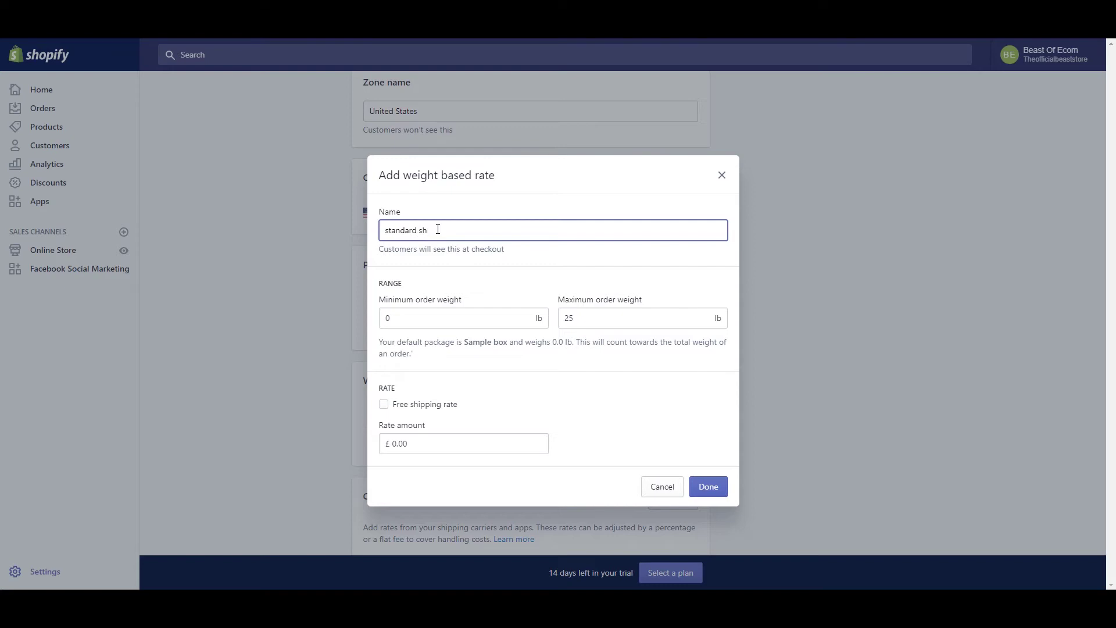
{"action": "type", "text": "ipping"}
{"action": "left_click", "coordinate": [527, 318]}
{"action": "double_click", "coordinate": [565, 319]}
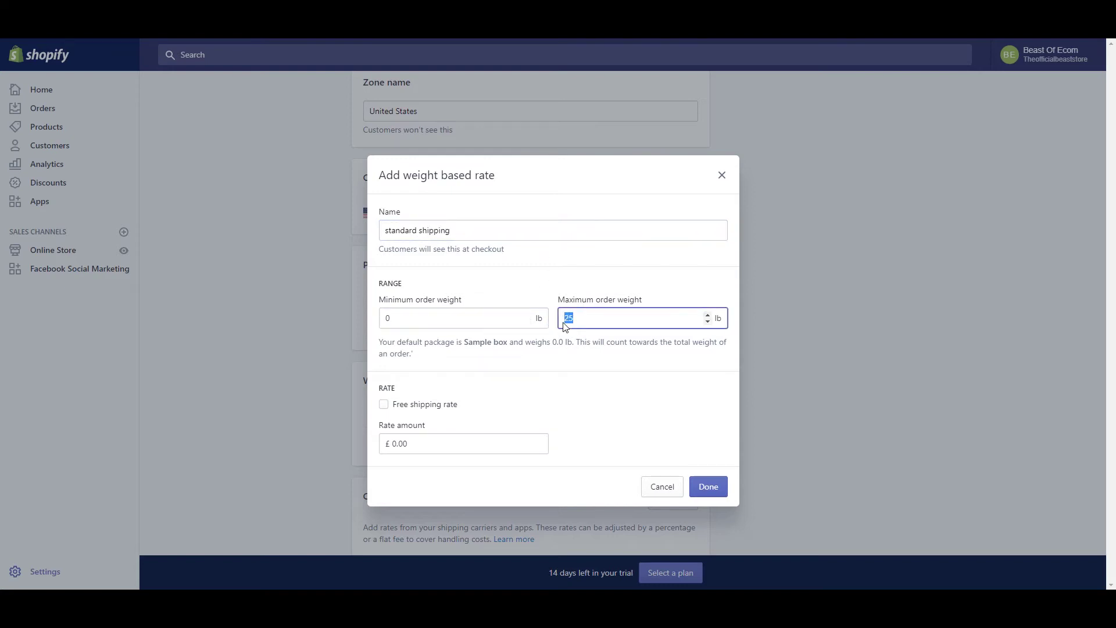
{"action": "left_click", "coordinate": [432, 314]}
{"action": "type", "text": ".2"}
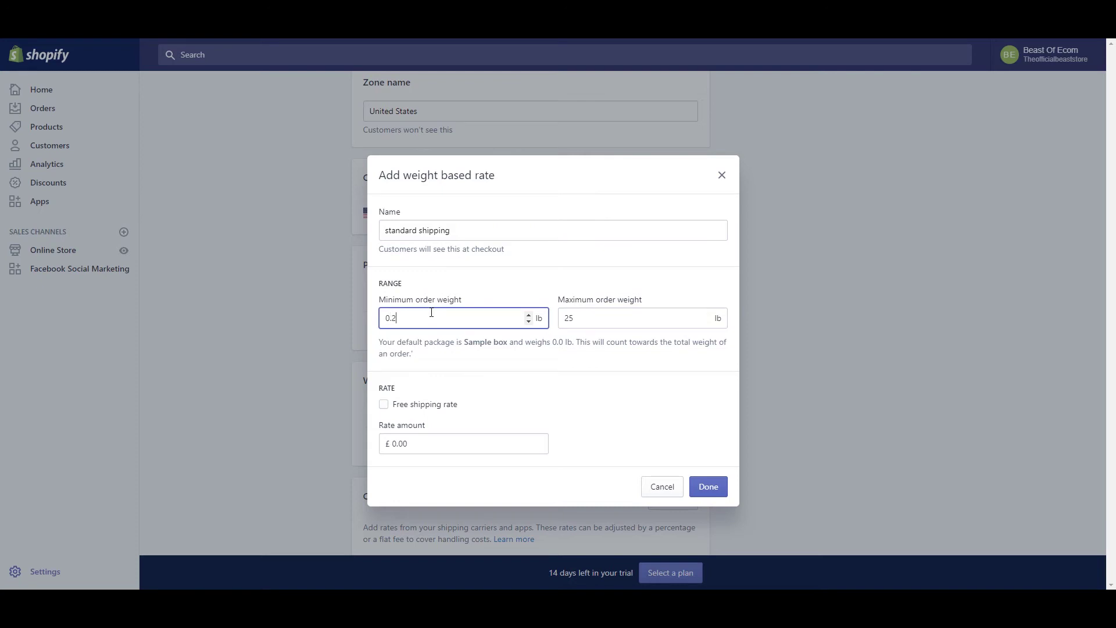
{"action": "double_click", "coordinate": [563, 320]}
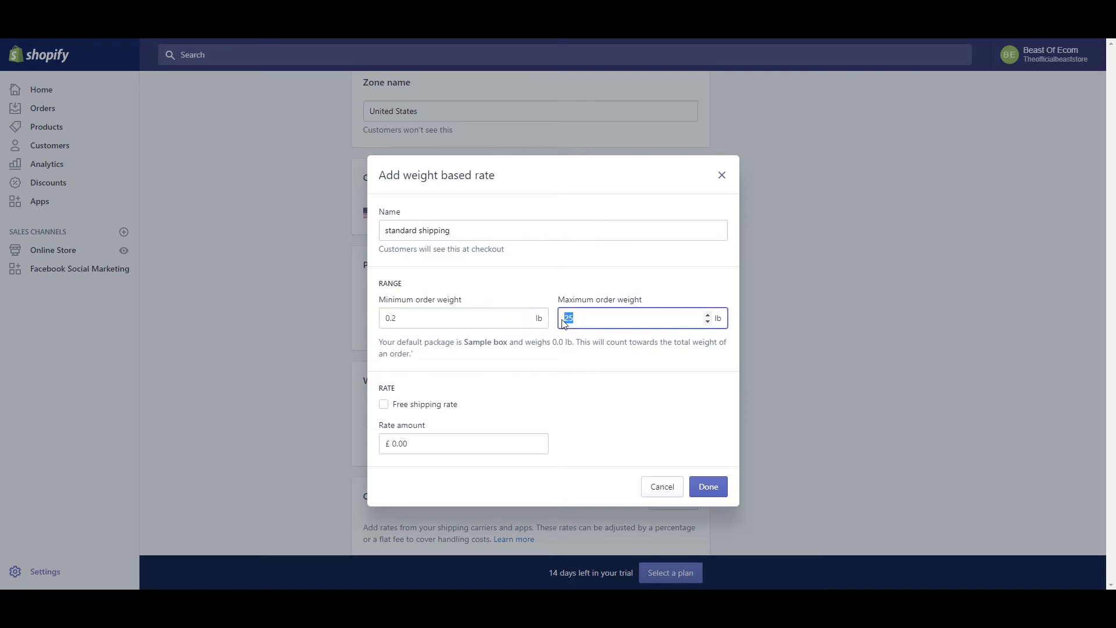
{"action": "type", "text": "0.4"}
Set the rate amount to £3.99 and add the rate to the zone.
{"action": "left_click_drag", "start_coordinate": [396, 442], "coordinate": [385, 451]}
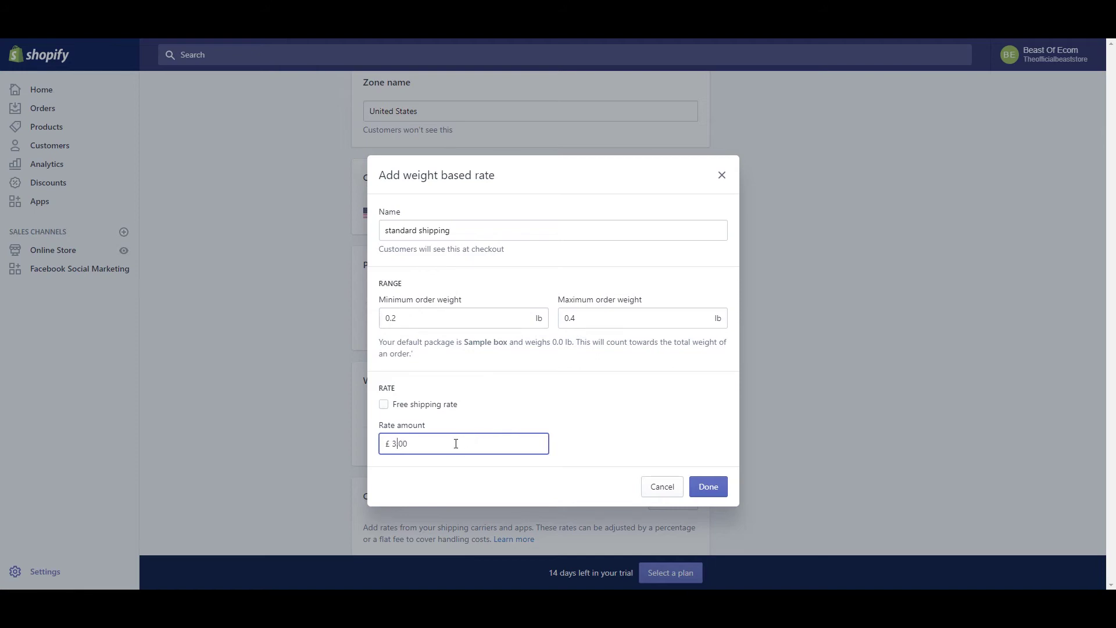
{"action": "key", "text": "BackSpace"}
{"action": "key", "text": "BackSpace"}
{"action": "type", "text": "99"}
{"action": "left_click", "coordinate": [708, 493]}
Start another weight based rate named "standard shipping" for orders from 0.5 to 0.9 lb.
{"action": "left_click", "coordinate": [686, 391]}
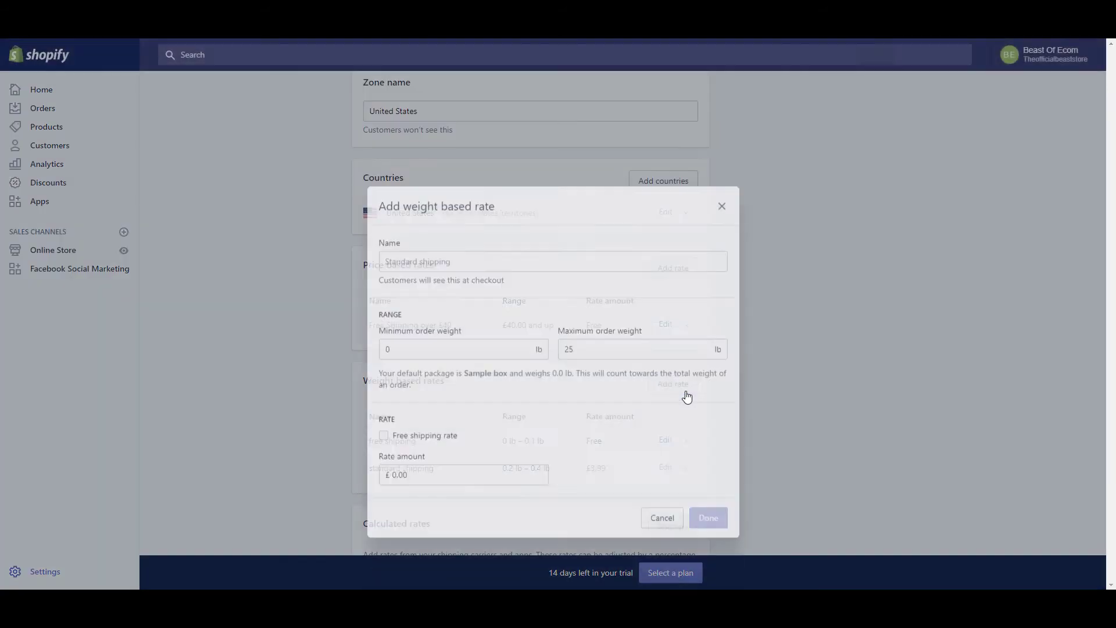
{"action": "left_click", "coordinate": [414, 229]}
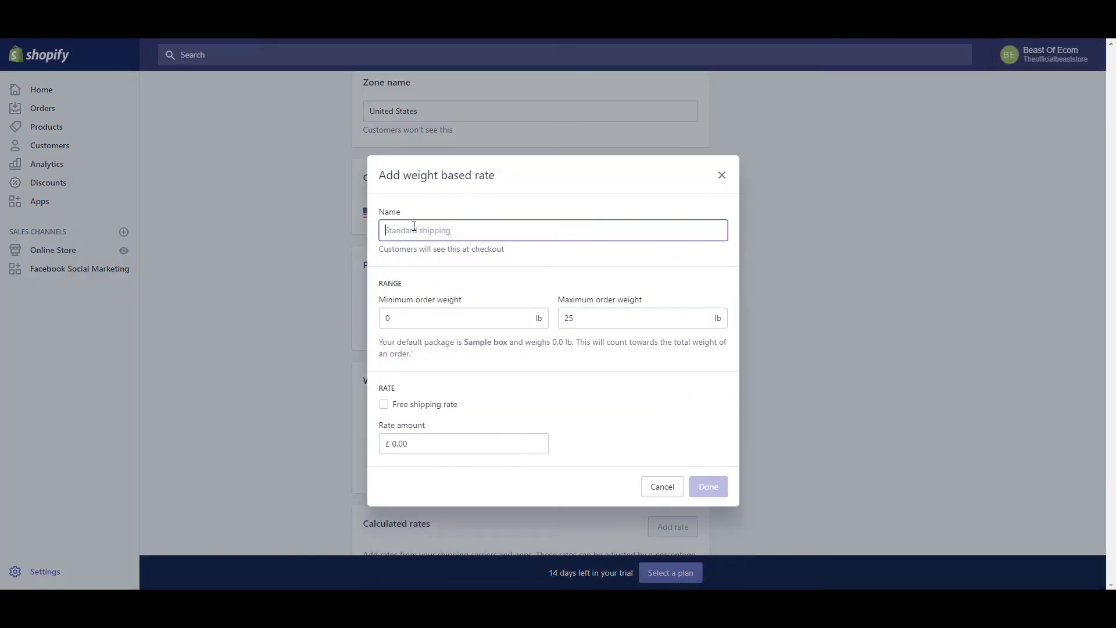
{"action": "type", "text": "s"}
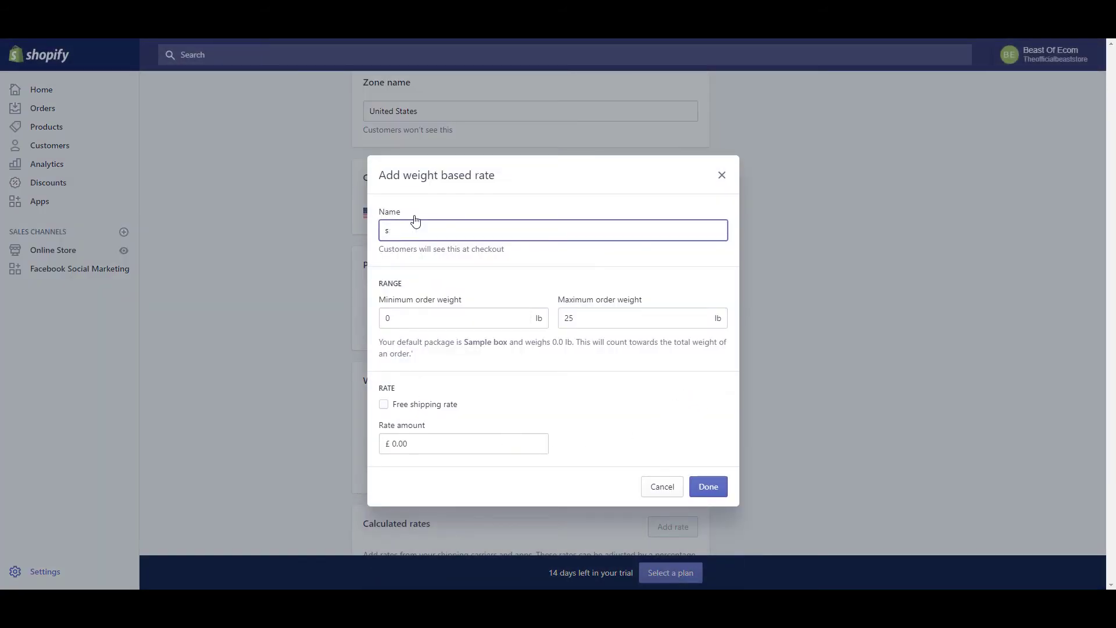
{"action": "type", "text": "randard shipping"}
{"action": "left_click", "coordinate": [426, 317]}
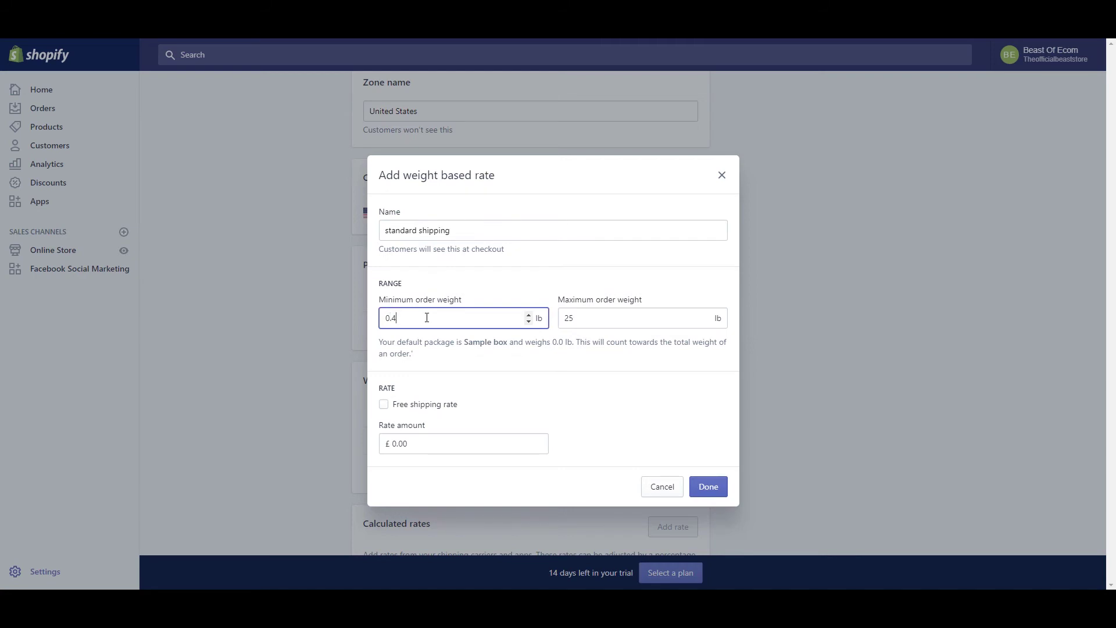
{"action": "type", "text": ".5"}
{"action": "key", "text": "Tab"}
{"action": "type", "text": "0."}
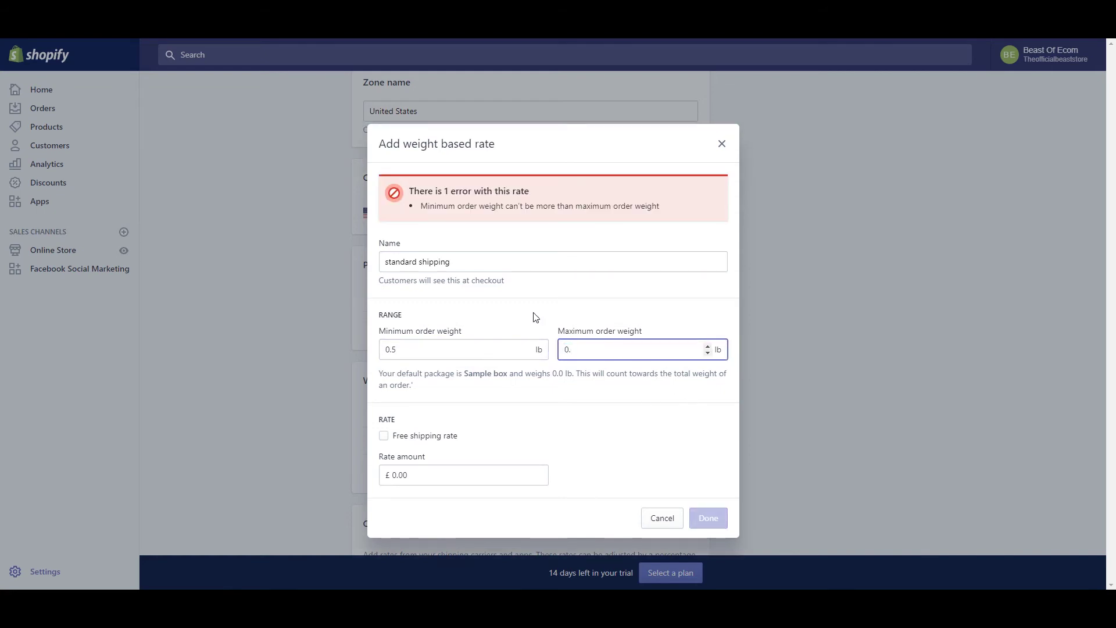
{"action": "type", "text": "9"}
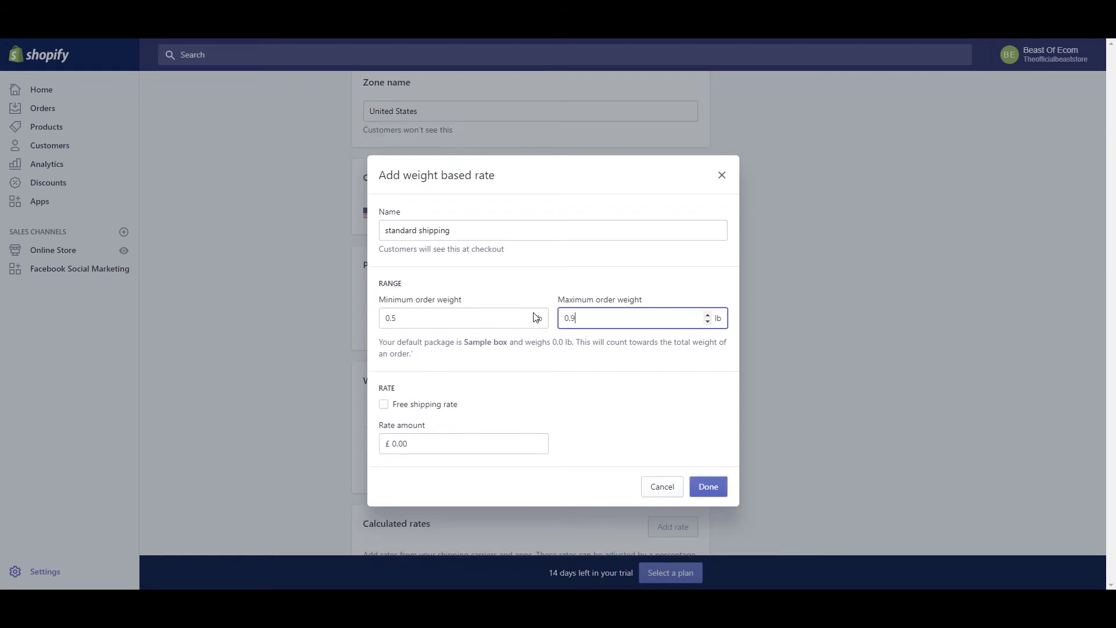
Set the rate amount to £5.95 and add the rate to the zone.
{"action": "left_click", "coordinate": [579, 393]}
{"action": "left_click", "coordinate": [413, 442]}
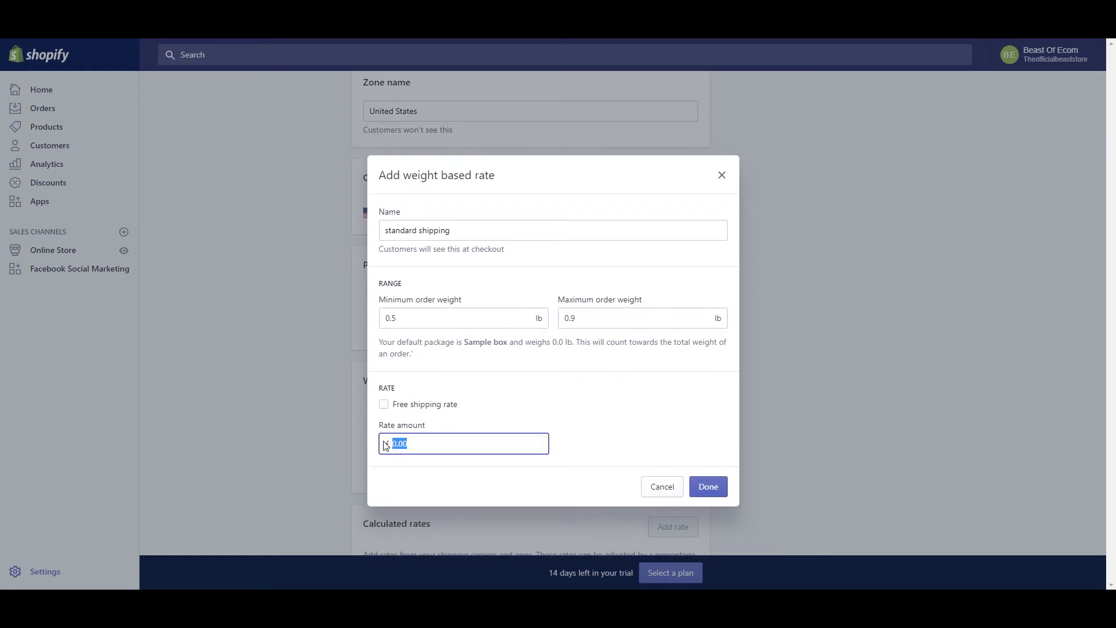
{"action": "type", "text": "95"}
{"action": "left_click", "coordinate": [706, 488]}
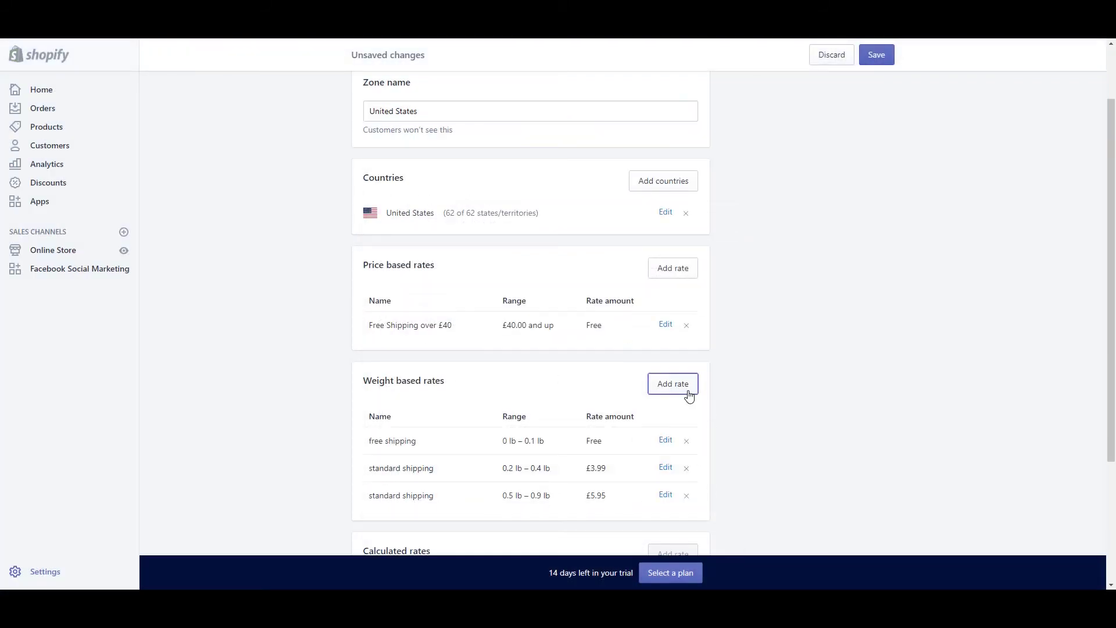
{"action": "left_click", "coordinate": [687, 392]}
{"action": "left_click_drag", "start_coordinate": [407, 319], "coordinate": [348, 321]}
{"action": "type", "text": "1"}
{"action": "key", "text": "Tab"}
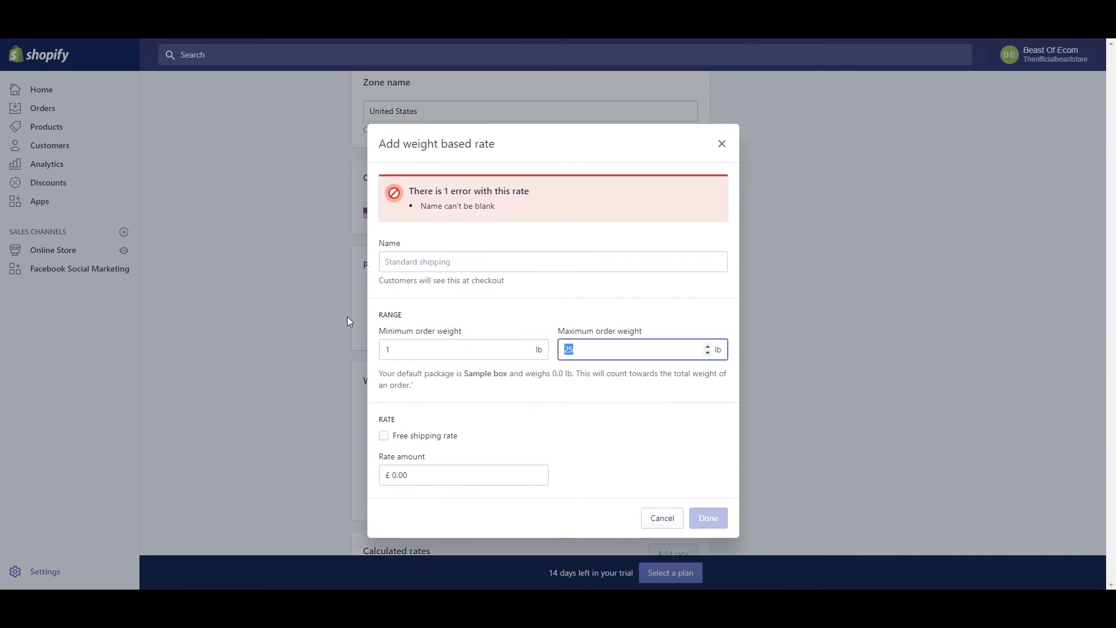
{"action": "left_click", "coordinate": [462, 262]}
{"action": "type", "text": "stan"}
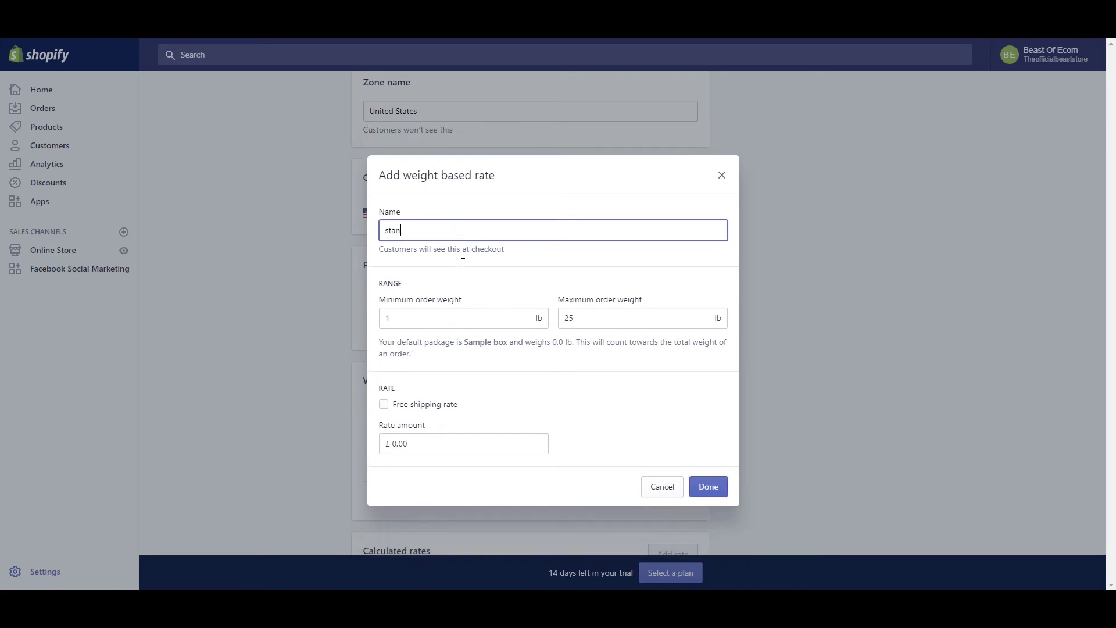
{"action": "type", "text": "d"}
{"action": "key", "text": "BackSpace"}
{"action": "left_click", "coordinate": [396, 443]}
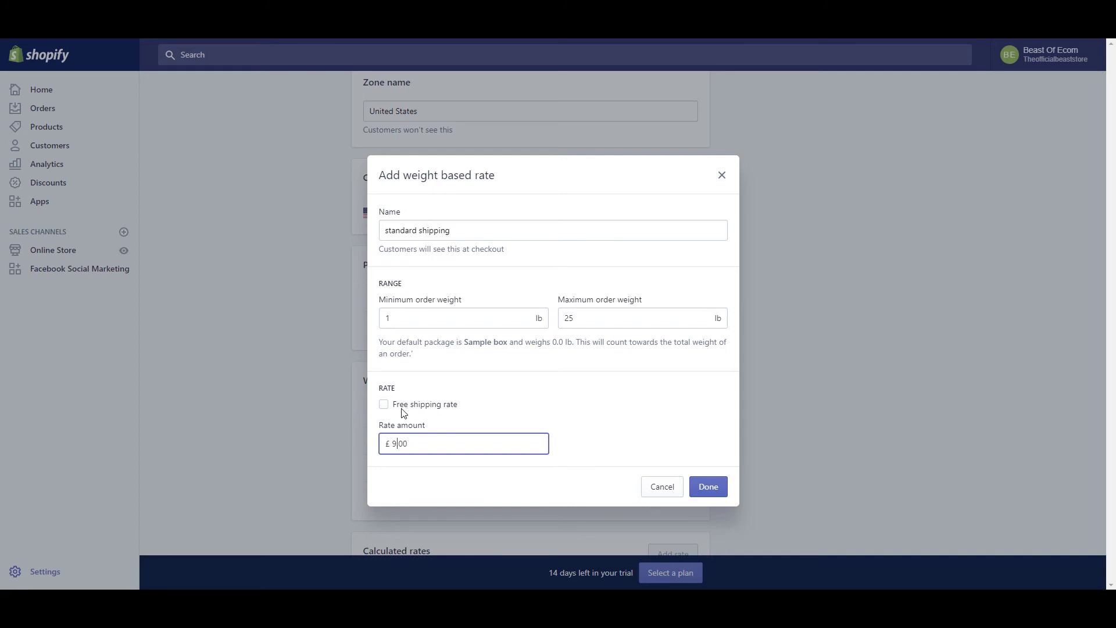
{"action": "type", "text": "99"}
{"action": "left_click", "coordinate": [662, 486]}
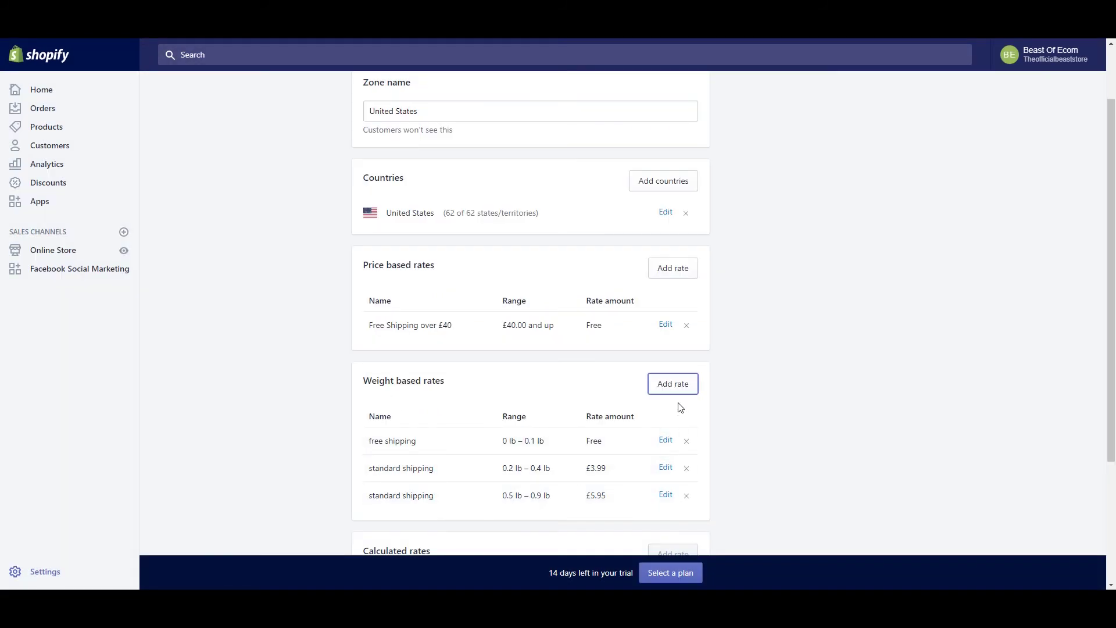
Start a new weight based rate and set its rate amount to £9.99.
{"action": "left_click", "coordinate": [669, 388]}
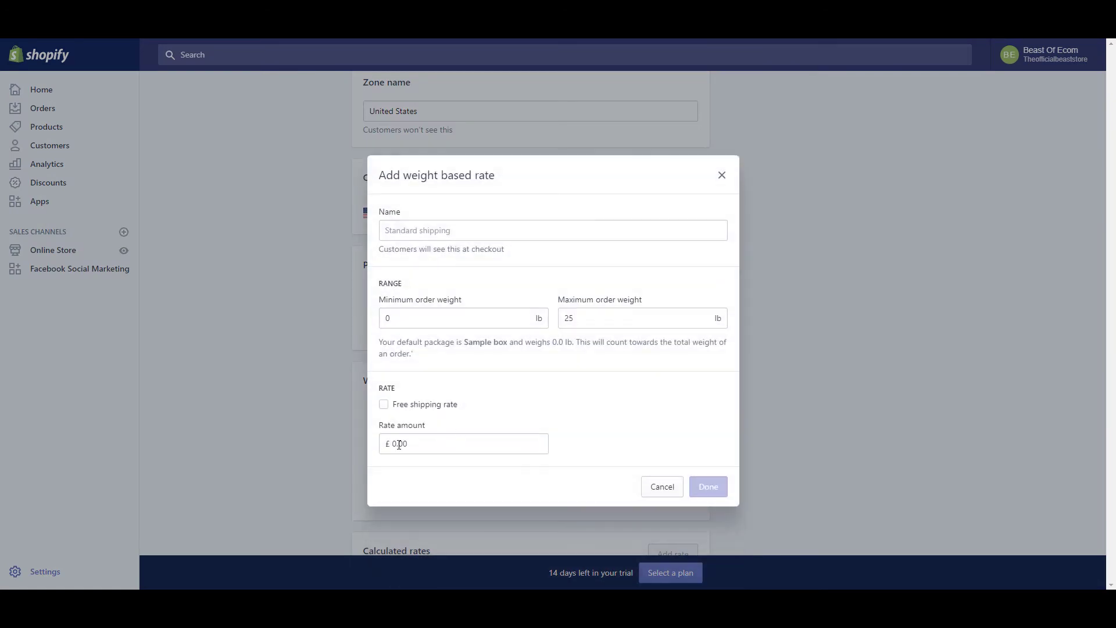
{"action": "left_click_drag", "start_coordinate": [397, 445], "coordinate": [388, 449]}
{"action": "key", "text": "Return"}
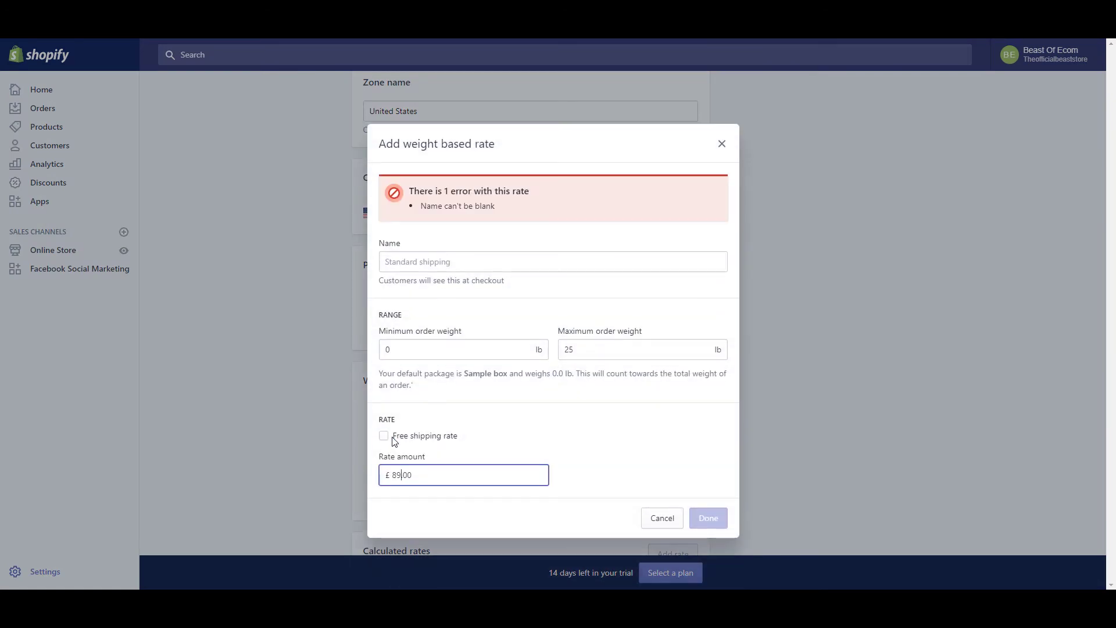
{"action": "key", "text": "BackSpace"}
{"action": "type", "text": "9"}
{"action": "key", "text": "Delete"}
{"action": "key", "text": "Delete"}
{"action": "type", "text": ".9"}
Set the minimum order weight to 1 lb, name the rate "standard shipping" and add it to the zone.
{"action": "left_click_drag", "start_coordinate": [456, 350], "coordinate": [367, 343]}
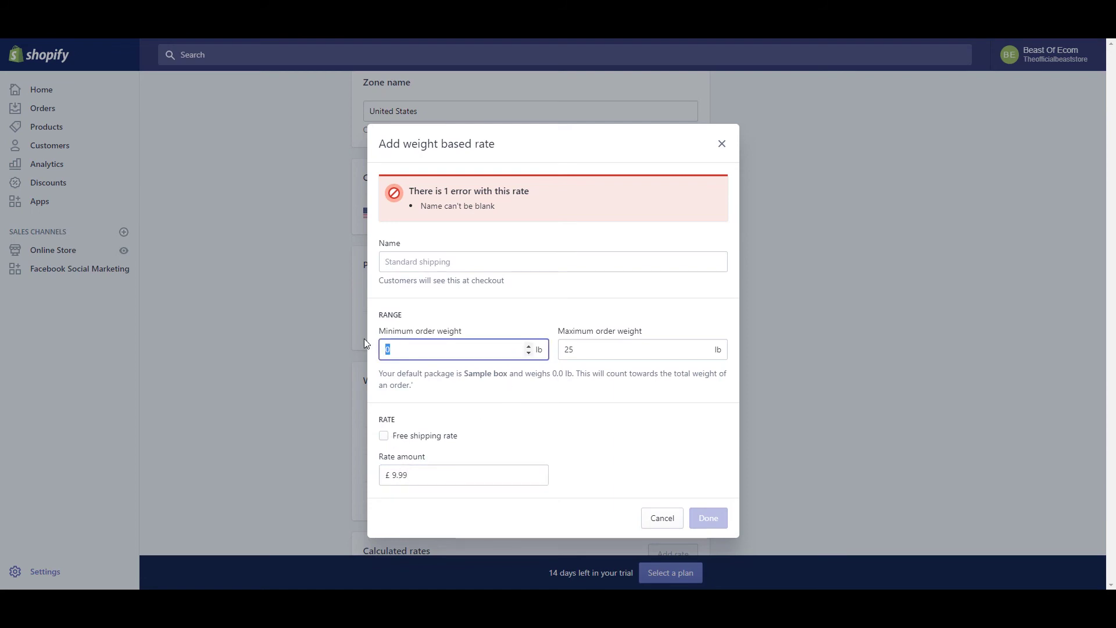
{"action": "type", "text": "1"}
{"action": "left_click", "coordinate": [429, 261]}
{"action": "type", "text": "stan"}
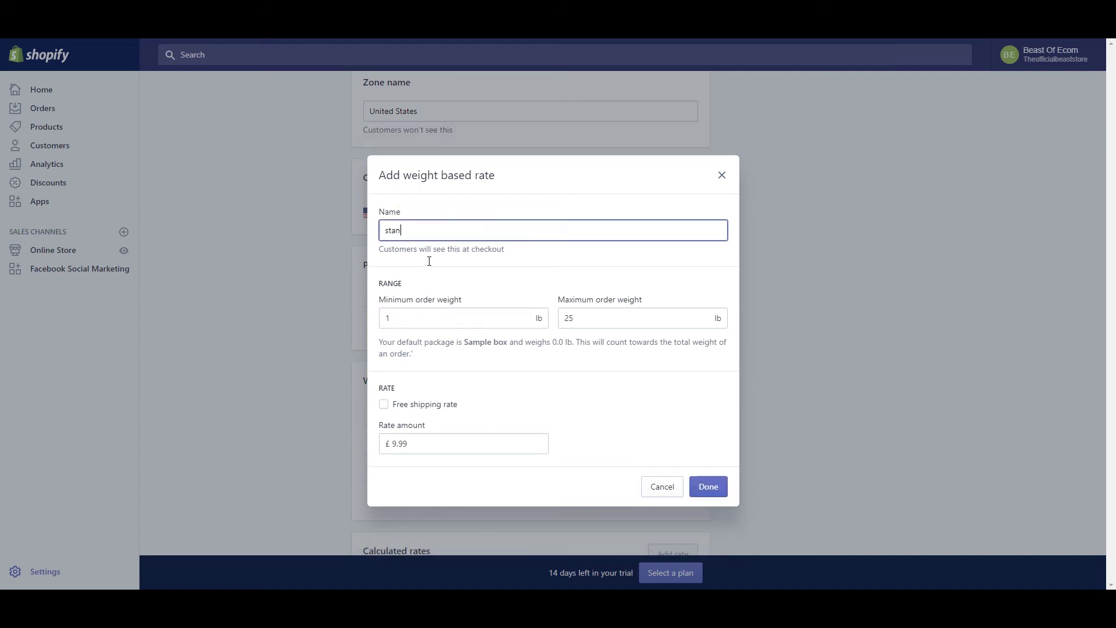
{"action": "type", "text": "dard shipping"}
{"action": "left_click", "coordinate": [711, 490]}
Save the United States shipping zone and return to the Shipping settings.
{"action": "scroll", "coordinate": [723, 360], "scroll_direction": "down", "scroll_amount": 4}
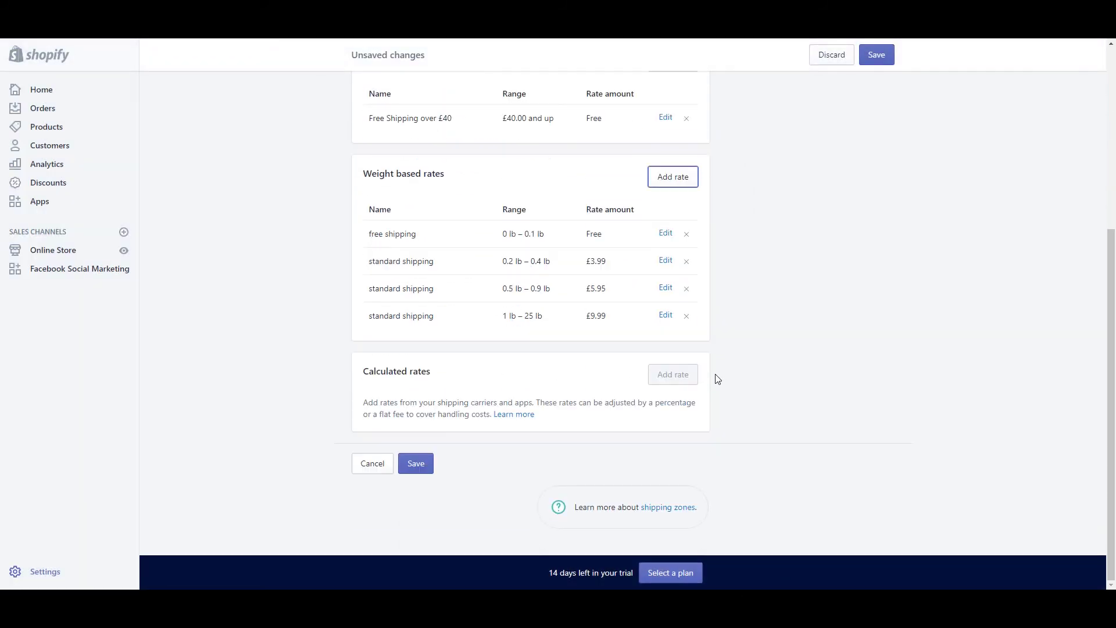
{"action": "left_click", "coordinate": [872, 58]}
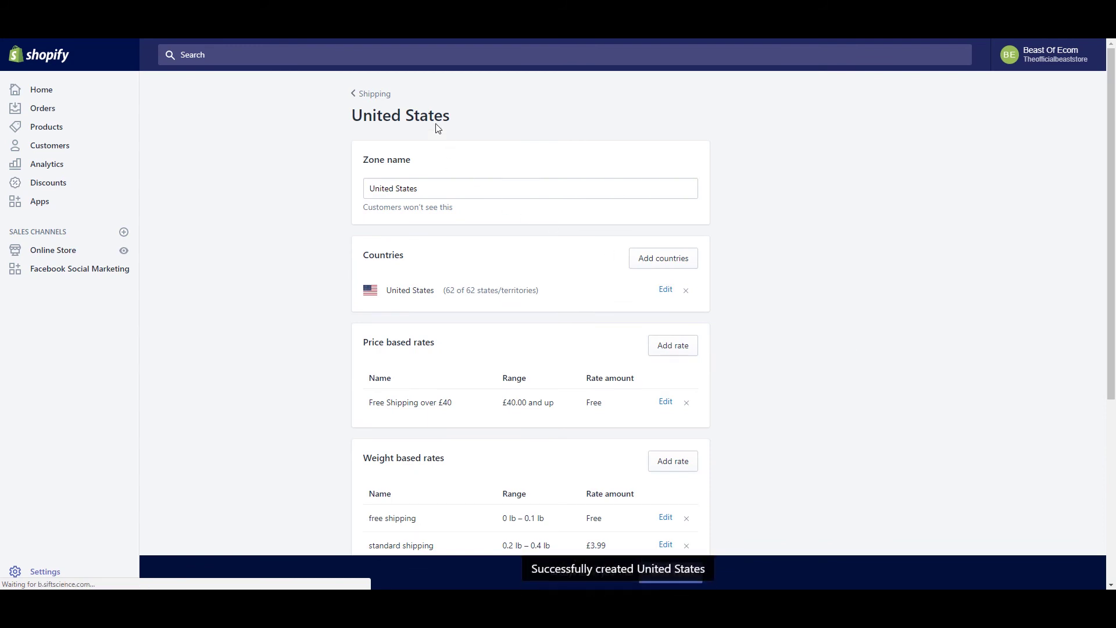
{"action": "left_click", "coordinate": [379, 97]}
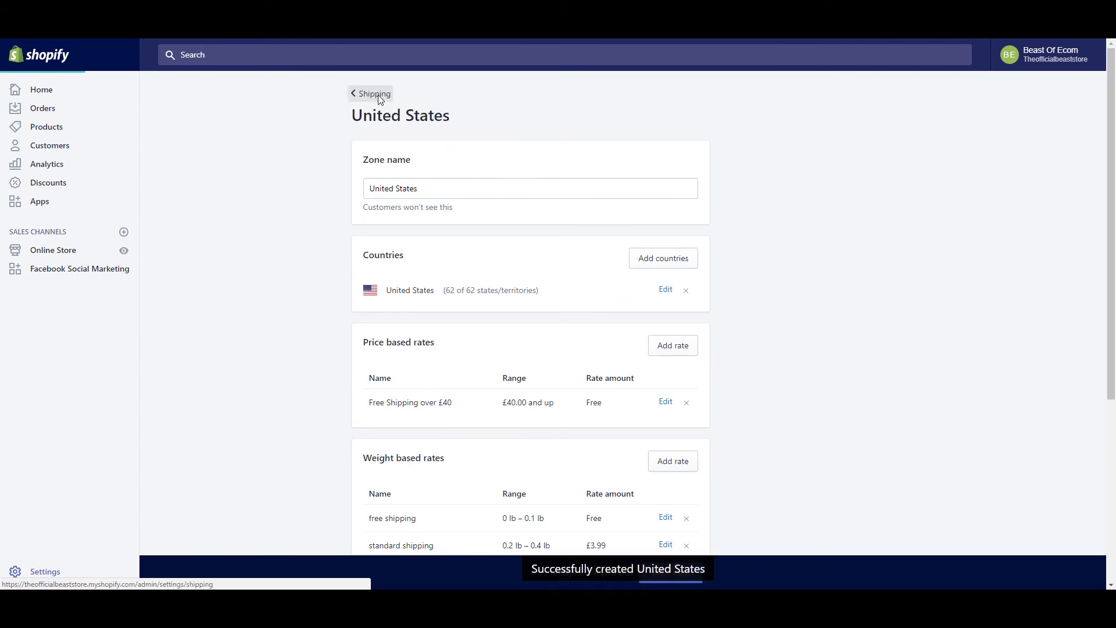
Check the rates listed for the shipping zones and open the store's Products page.
{"action": "scroll", "coordinate": [612, 386], "scroll_direction": "down", "scroll_amount": 3}
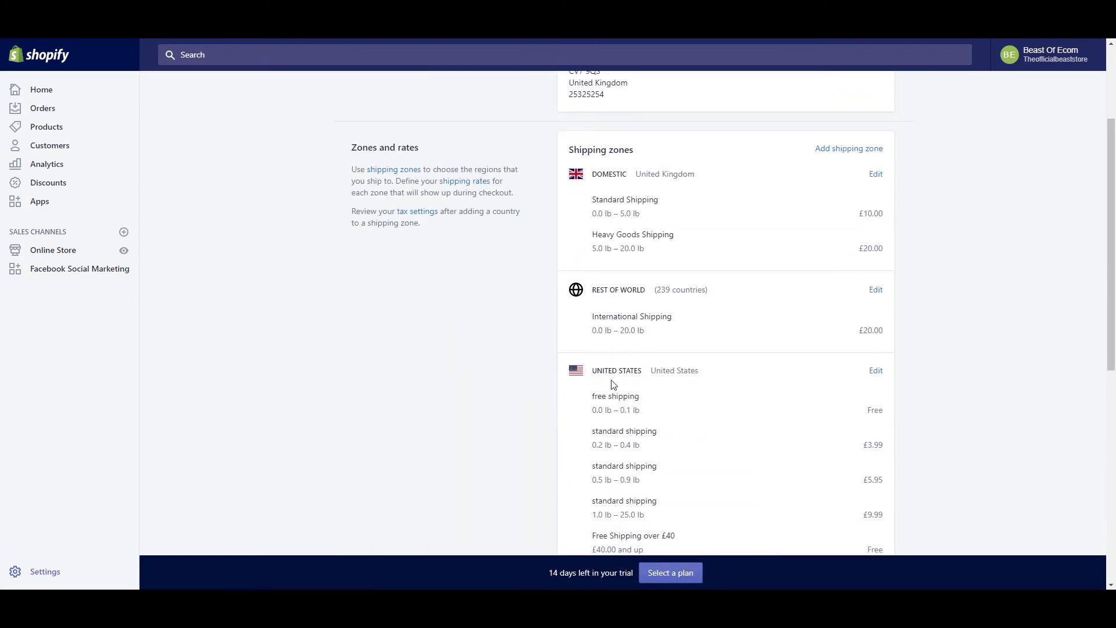
{"action": "scroll", "coordinate": [622, 392], "scroll_direction": "down", "scroll_amount": 1}
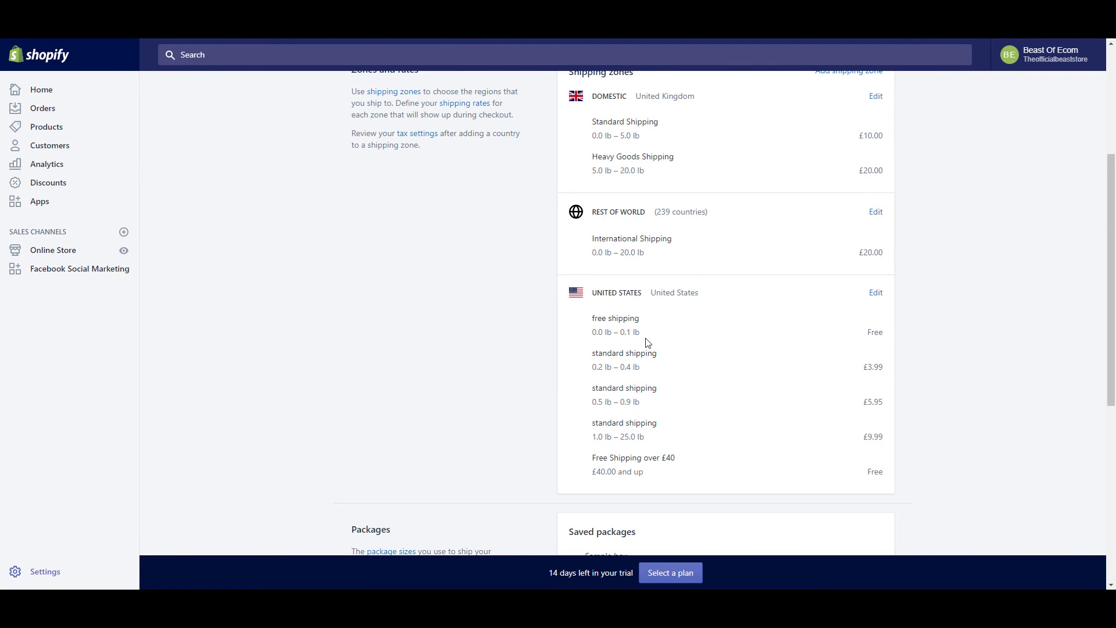
{"action": "scroll", "coordinate": [728, 391], "scroll_direction": "up", "scroll_amount": 1}
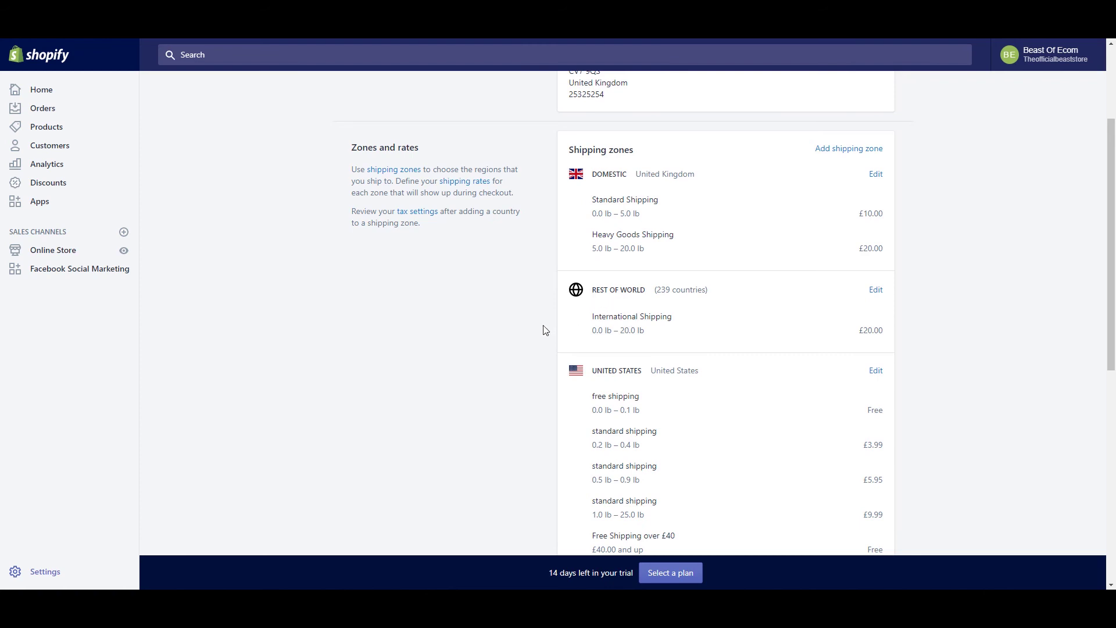
{"action": "scroll", "coordinate": [536, 349], "scroll_direction": "up", "scroll_amount": 3}
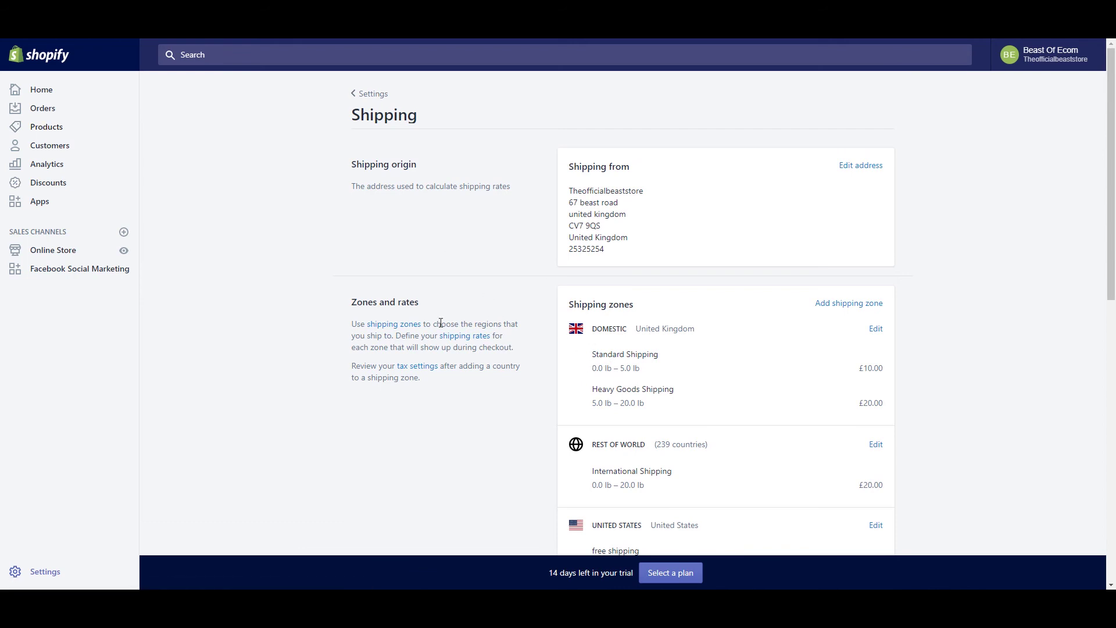
{"action": "left_click", "coordinate": [50, 127]}
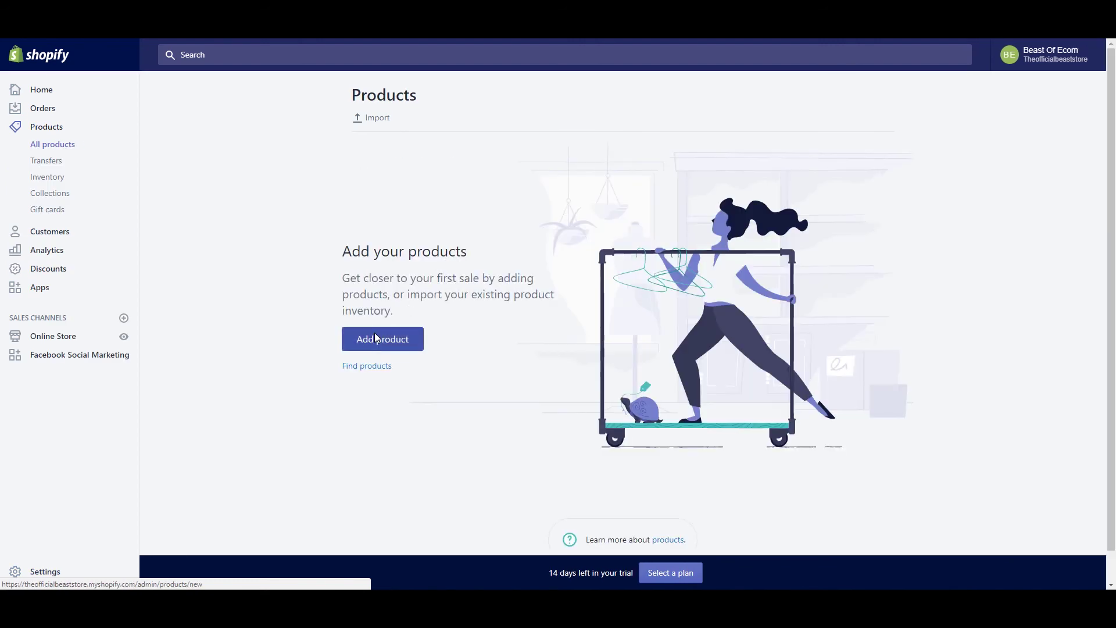
Start a new product titled "sdfsdfsdf" with the description "fsdfds".
{"action": "left_click", "coordinate": [377, 338]}
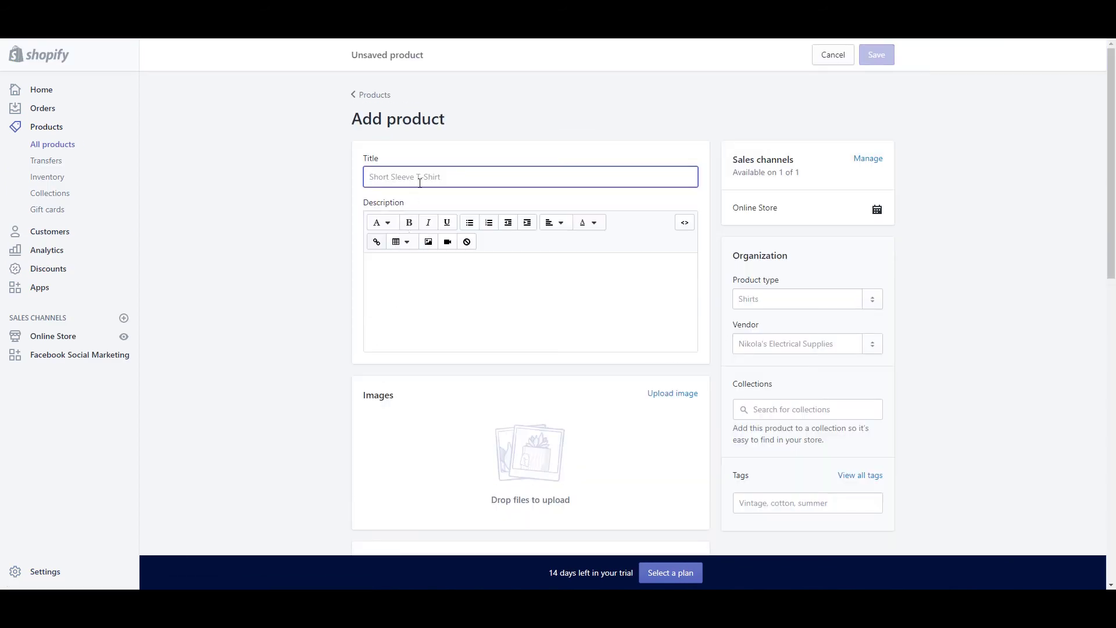
{"action": "type", "text": "sdfsdfsdf"}
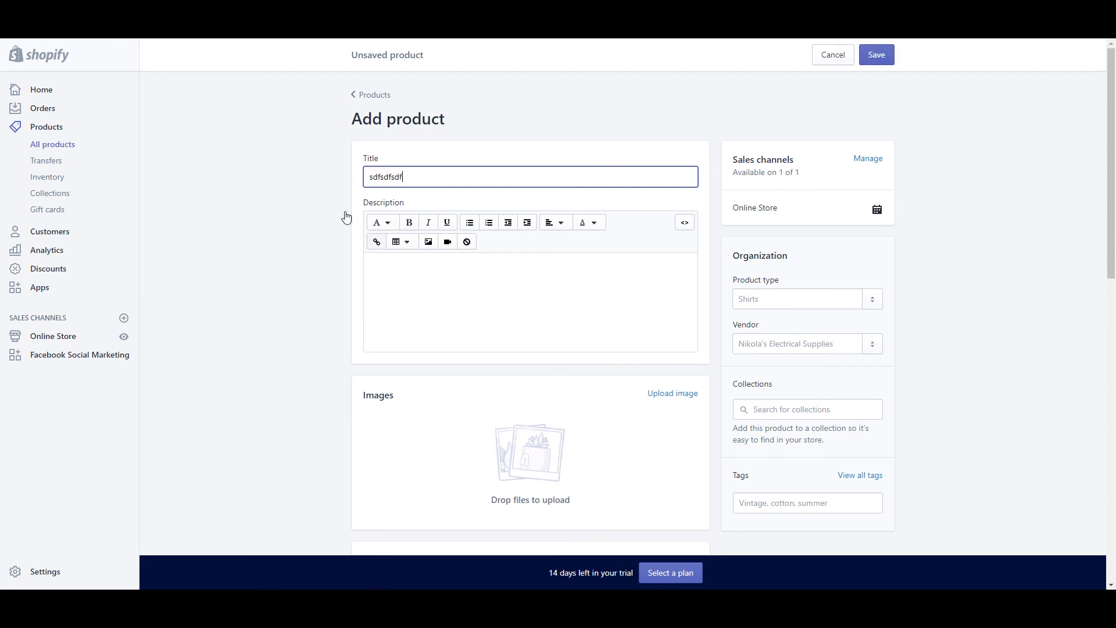
{"action": "left_click", "coordinate": [419, 271]}
{"action": "type", "text": "sdfsdf"}
Set the new product's price to £29.99.
{"action": "scroll", "coordinate": [378, 343], "scroll_direction": "down", "scroll_amount": 4}
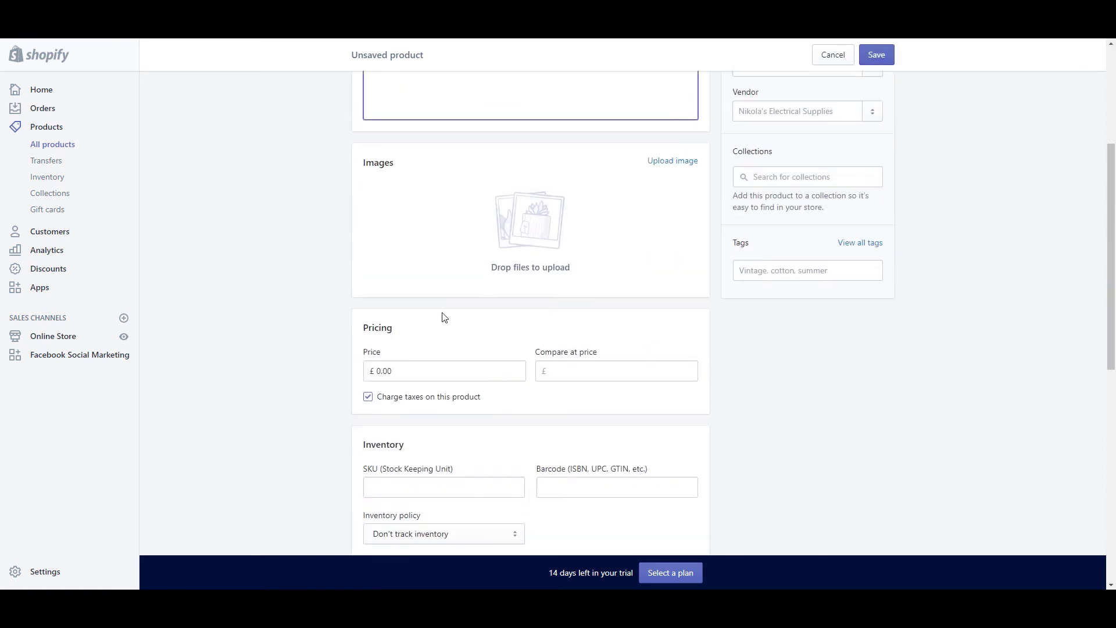
{"action": "left_click", "coordinate": [379, 372]}
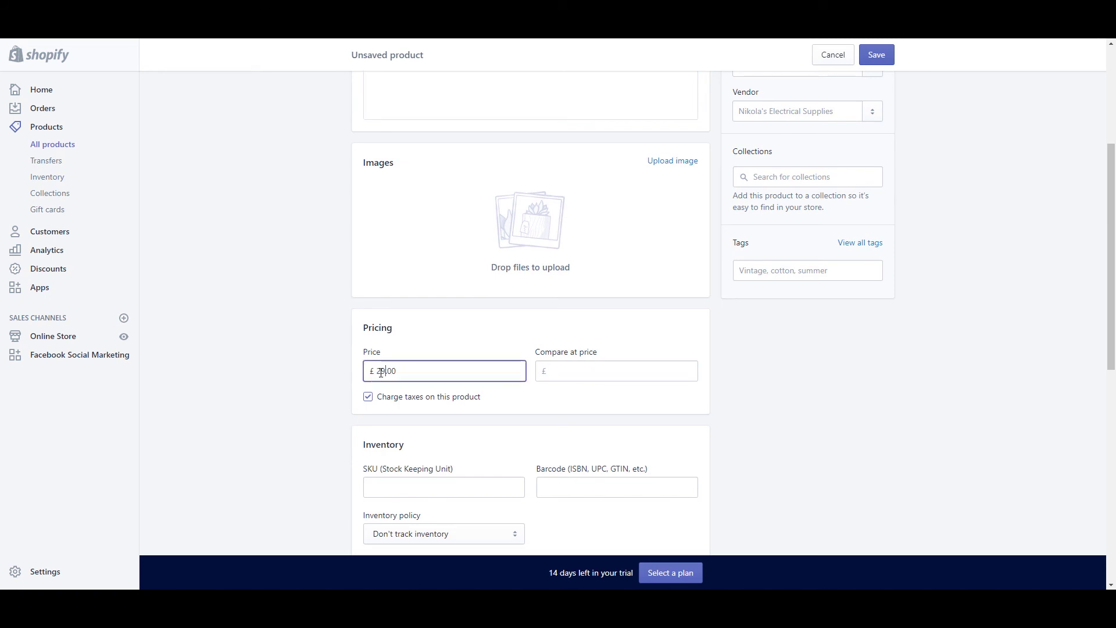
{"action": "key", "text": "Delete"}
{"action": "key", "text": "Delete"}
{"action": "type", "text": "00"}
{"action": "left_click", "coordinate": [329, 402]}
Review the new product's pricing and shipping weight fields and save the product.
{"action": "scroll", "coordinate": [332, 407], "scroll_direction": "down", "scroll_amount": 5}
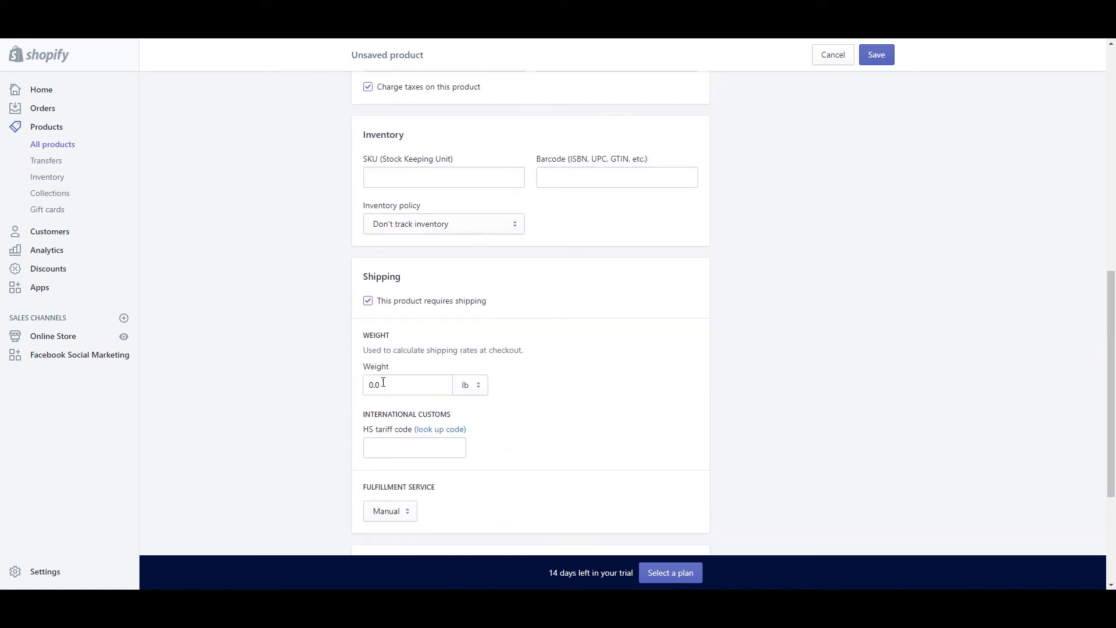
{"action": "scroll", "coordinate": [317, 388], "scroll_direction": "up", "scroll_amount": 2}
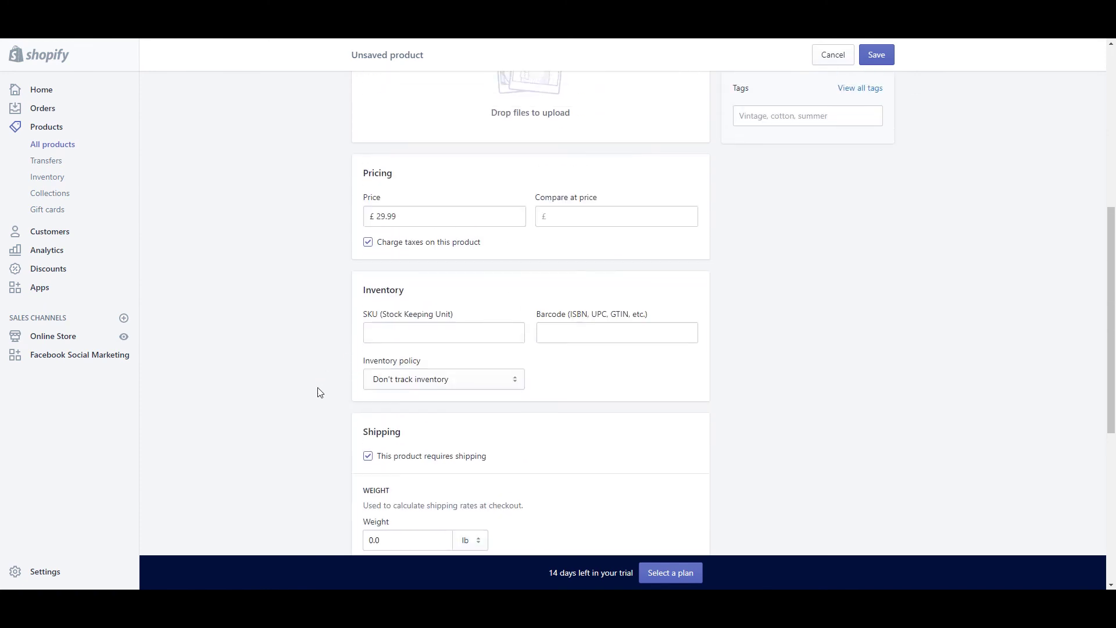
{"action": "scroll", "coordinate": [316, 389], "scroll_direction": "down", "scroll_amount": 1}
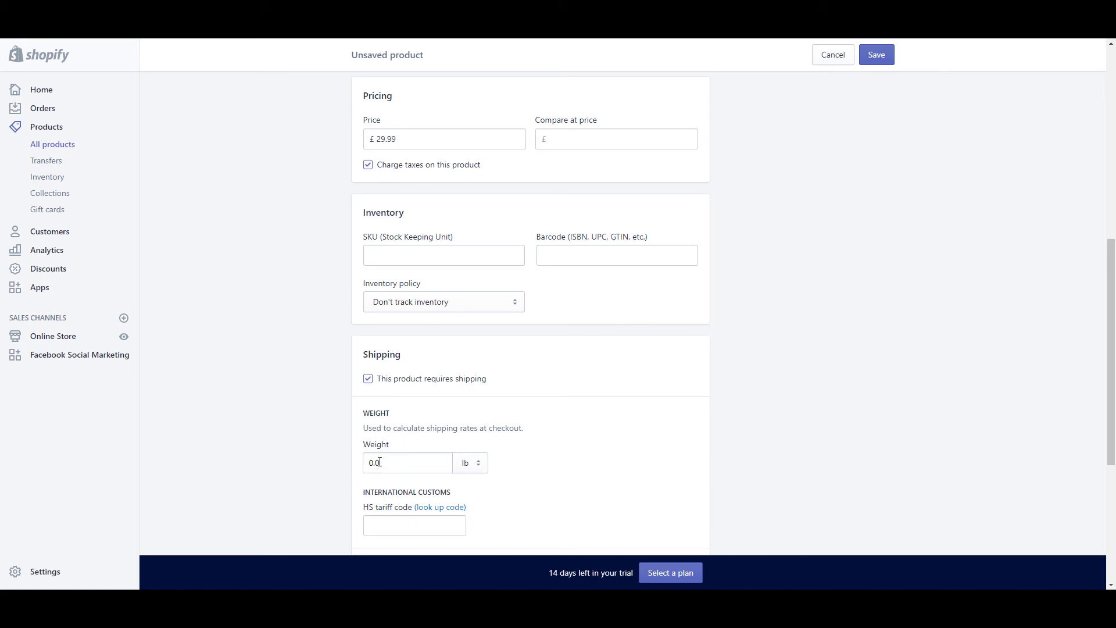
{"action": "left_click_drag", "start_coordinate": [385, 463], "coordinate": [368, 461]}
{"action": "left_click", "coordinate": [870, 58]}
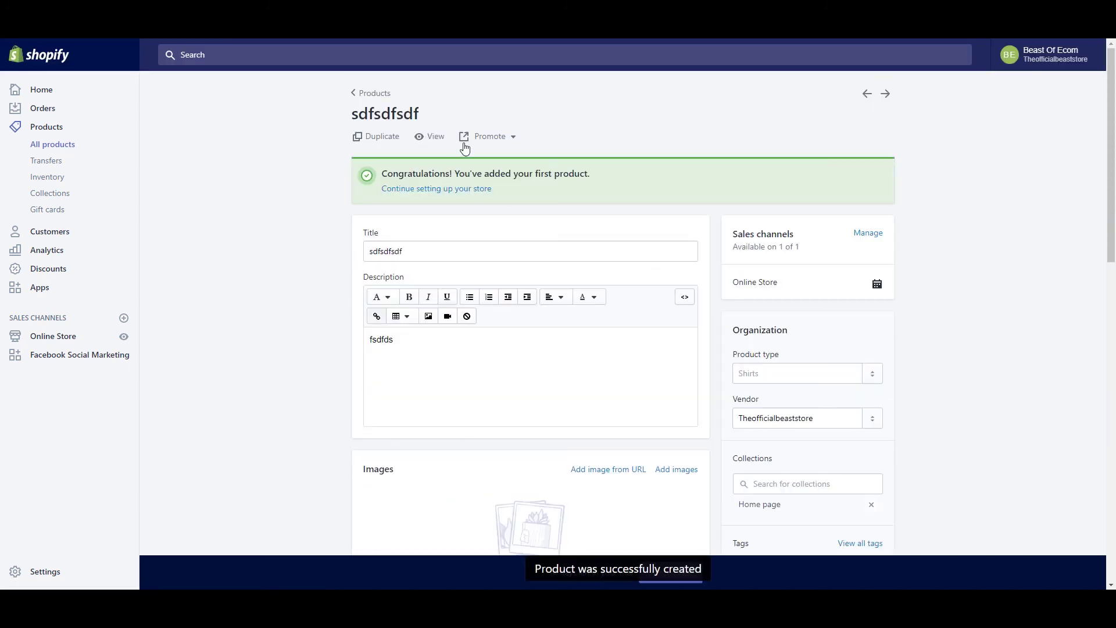
View the product in the online store, try to check out with it in the cart, and return to its admin page.
{"action": "left_click", "coordinate": [436, 138]}
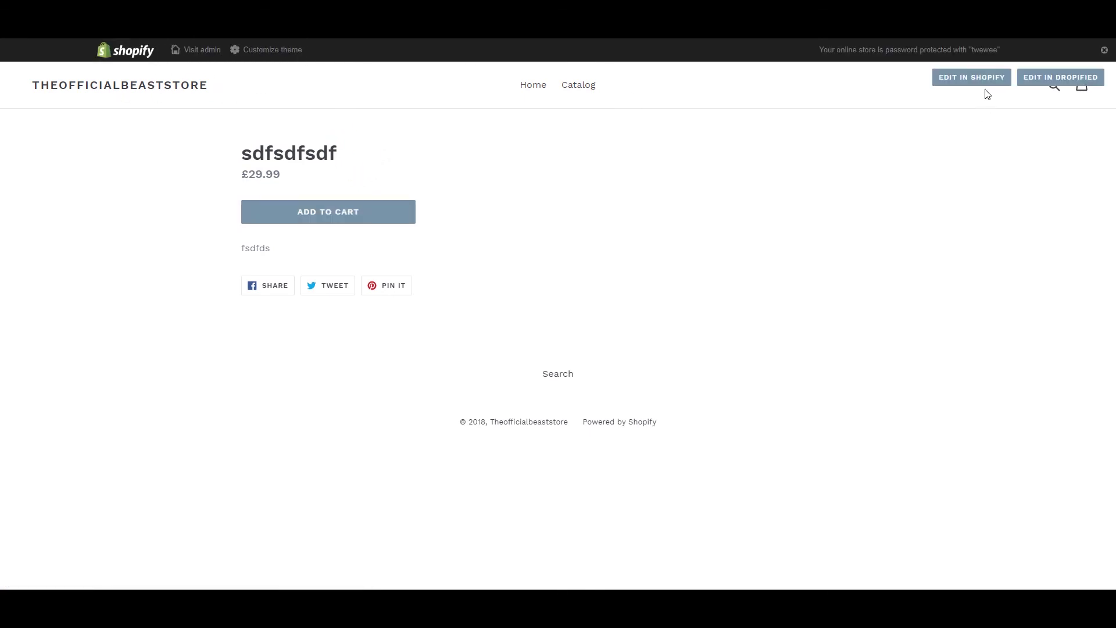
{"action": "left_click", "coordinate": [340, 214]}
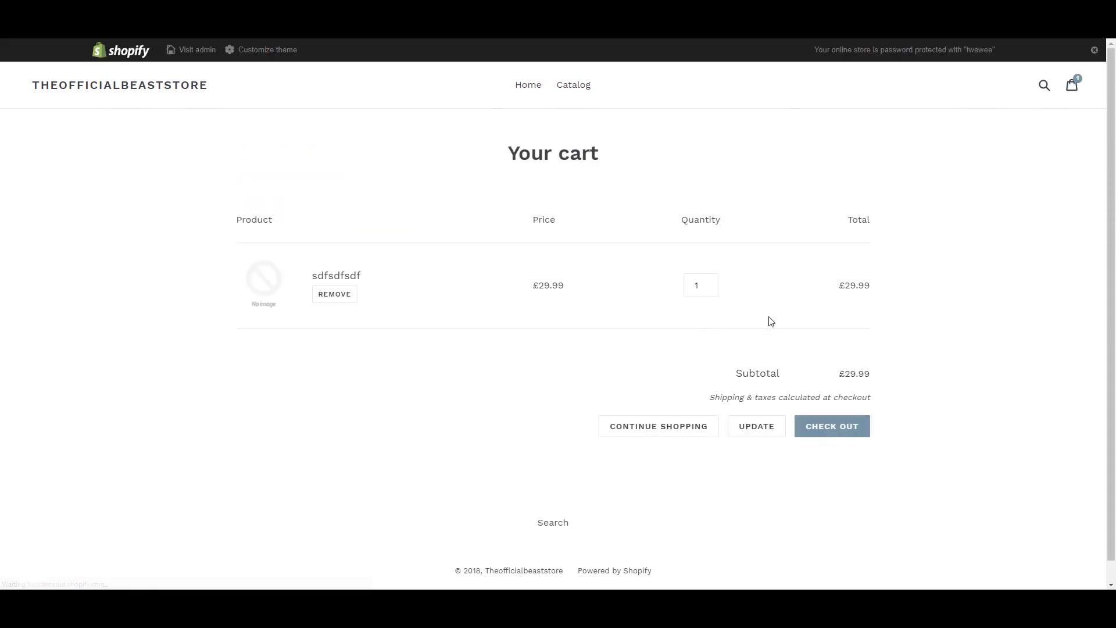
{"action": "left_click", "coordinate": [812, 422]}
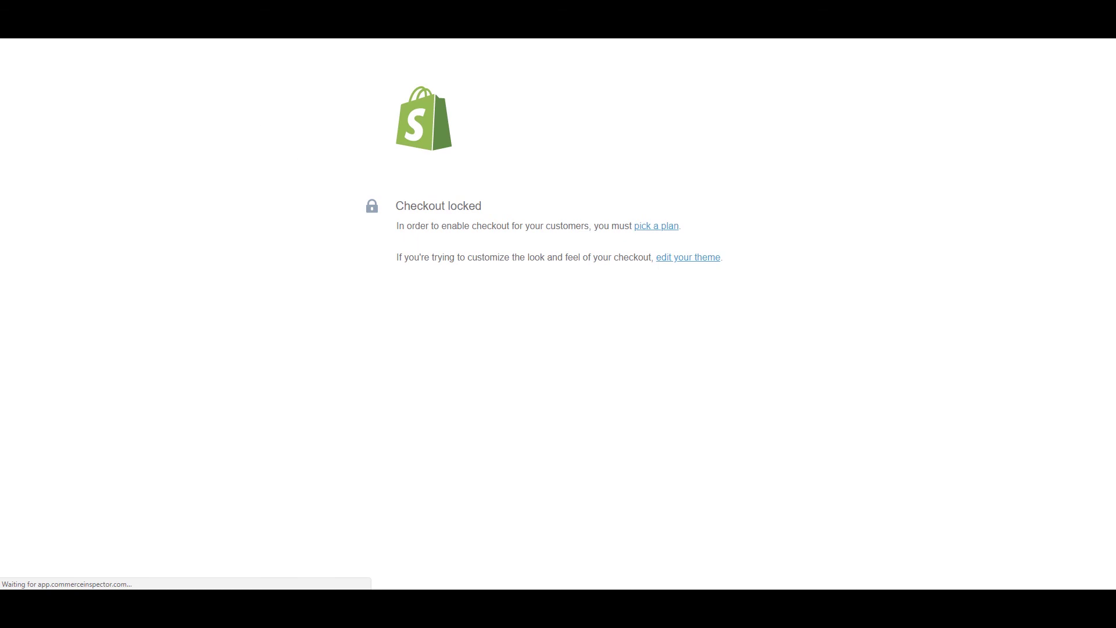
{"action": "key", "text": "alt+Left"}
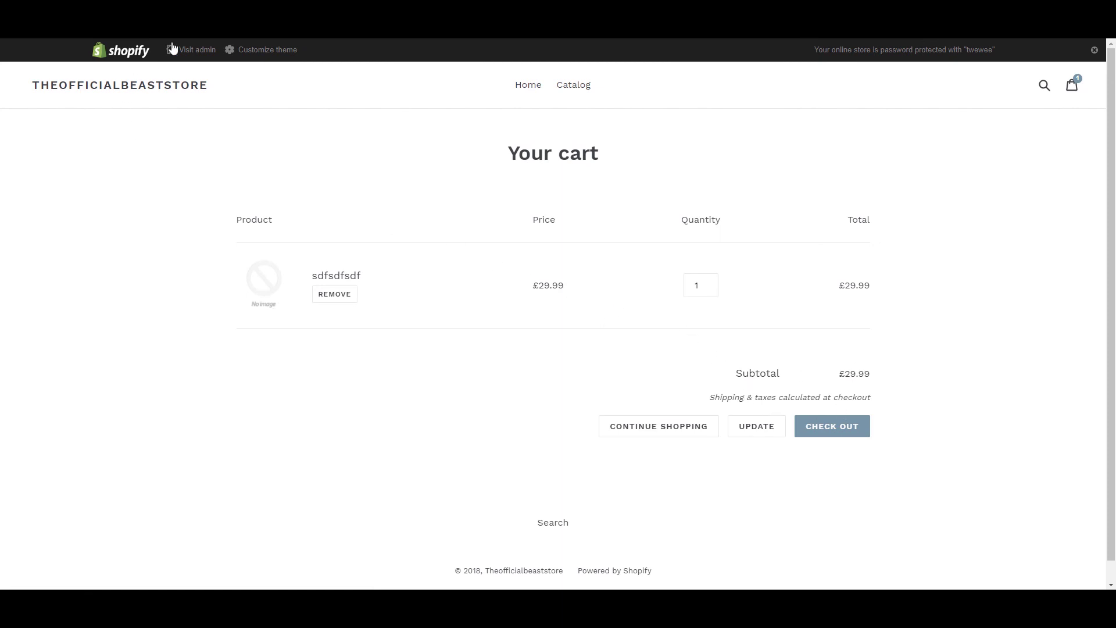
{"action": "left_click", "coordinate": [174, 8]}
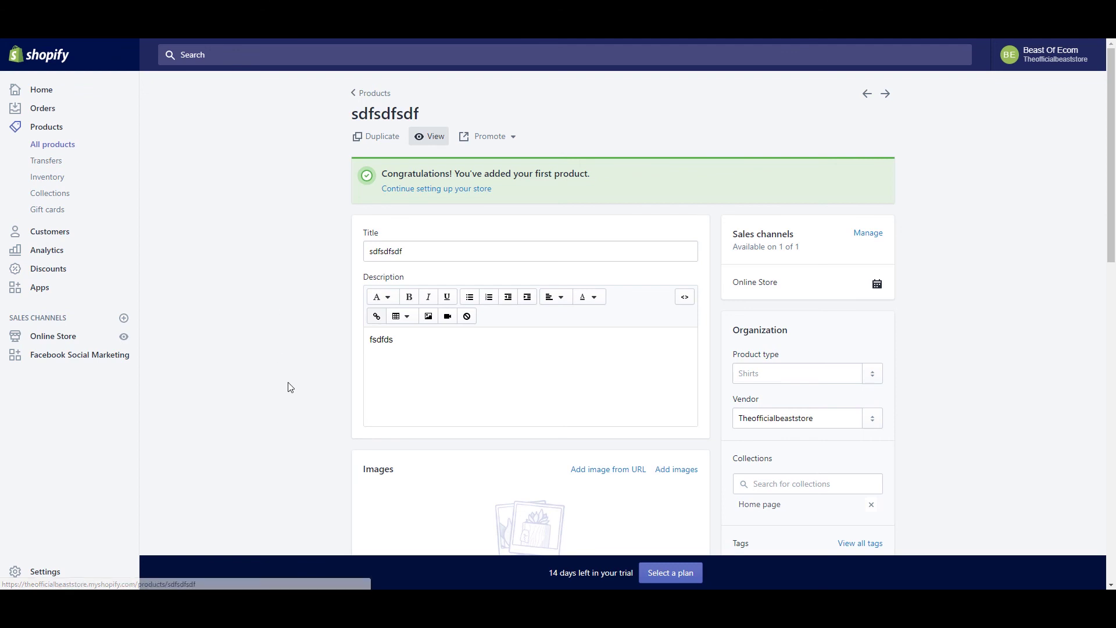
Change the product's price to £26.99.
{"action": "scroll", "coordinate": [302, 378], "scroll_direction": "down", "scroll_amount": 5}
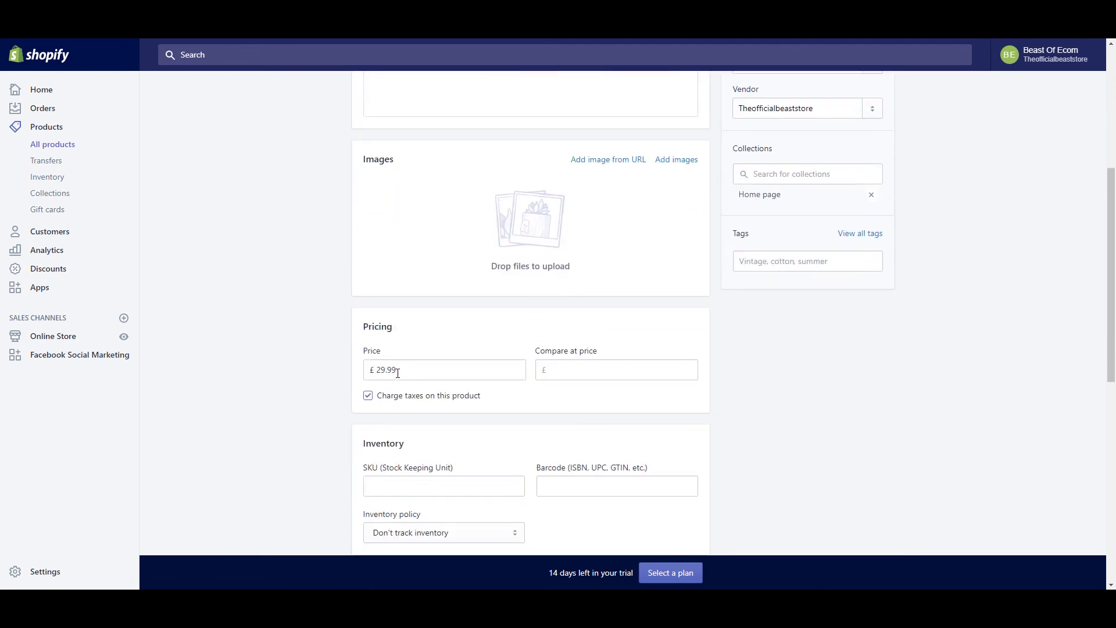
{"action": "left_click_drag", "start_coordinate": [384, 370], "coordinate": [381, 370]}
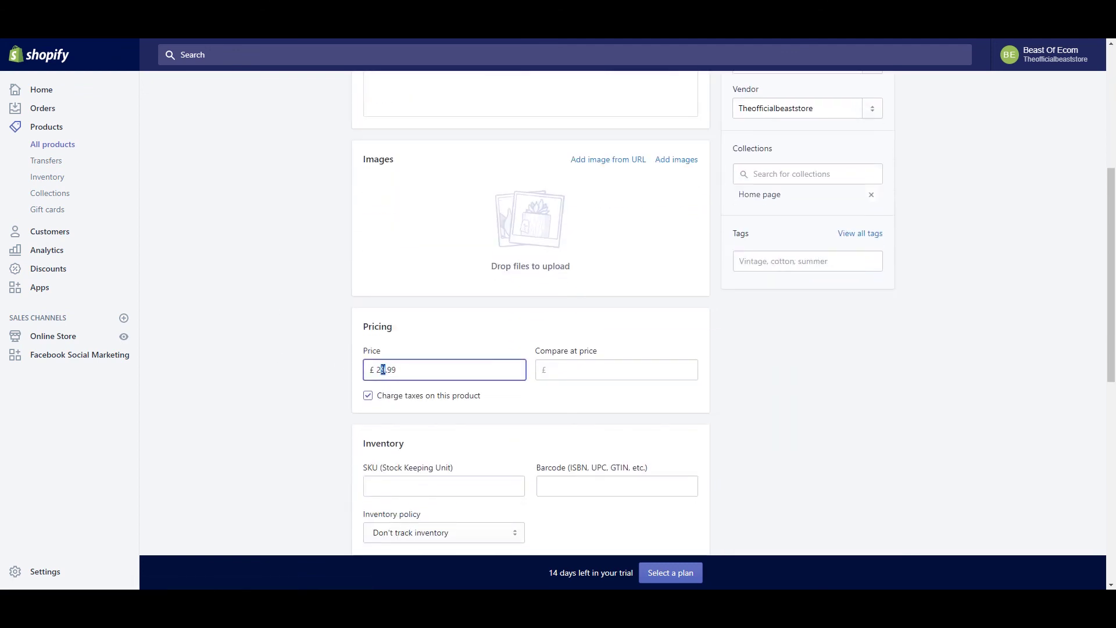
{"action": "type", "text": "6"}
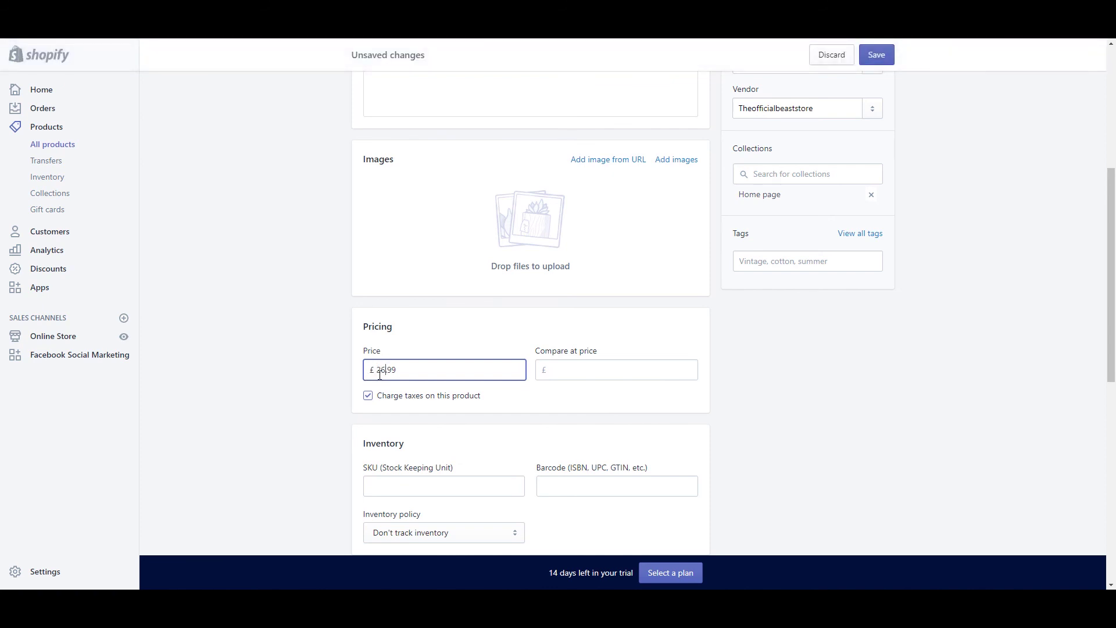
Set the product's shipping weight to 0.2 lb and save the product.
{"action": "scroll", "coordinate": [349, 398], "scroll_direction": "down", "scroll_amount": 4}
{"action": "left_click", "coordinate": [393, 454]}
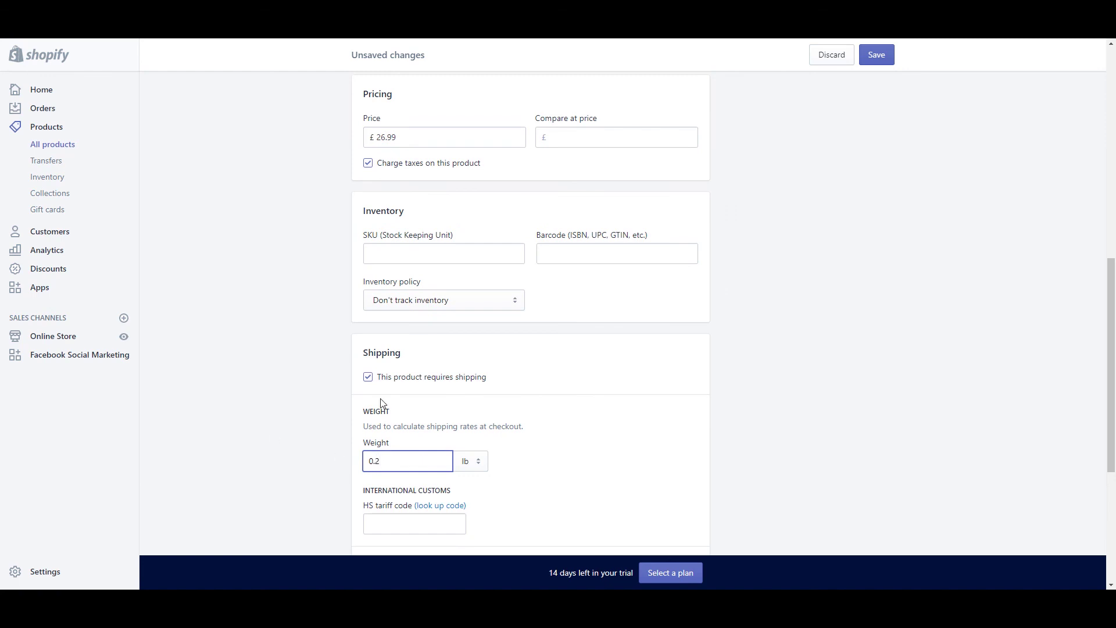
{"action": "left_click", "coordinate": [870, 60]}
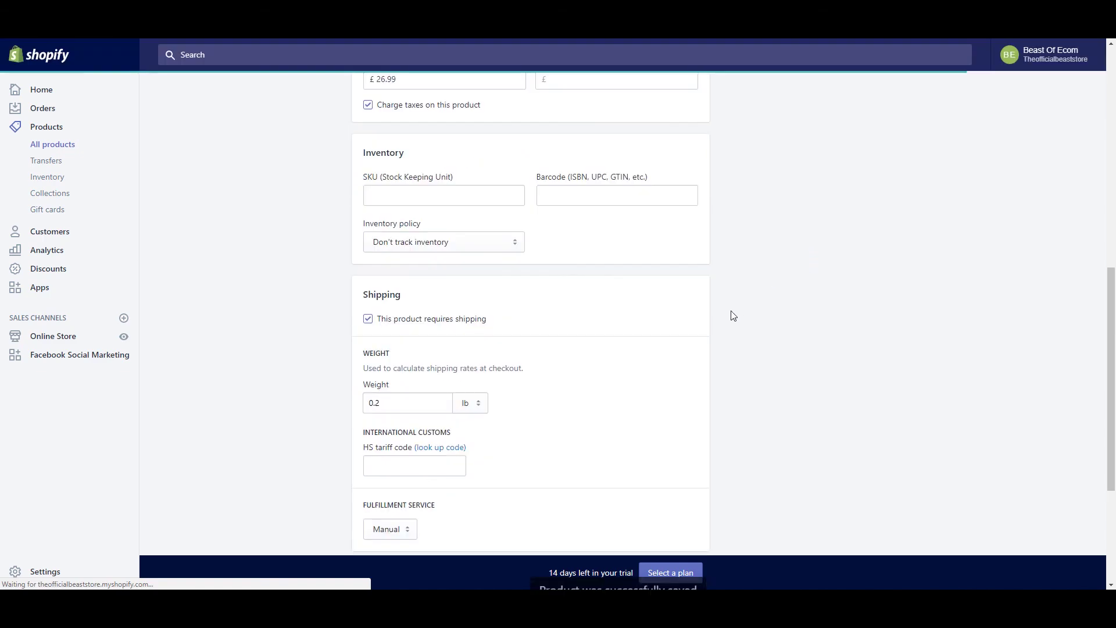
{"action": "scroll", "coordinate": [735, 323], "scroll_direction": "down", "scroll_amount": 4}
{"action": "scroll", "coordinate": [746, 335], "scroll_direction": "up", "scroll_amount": 4}
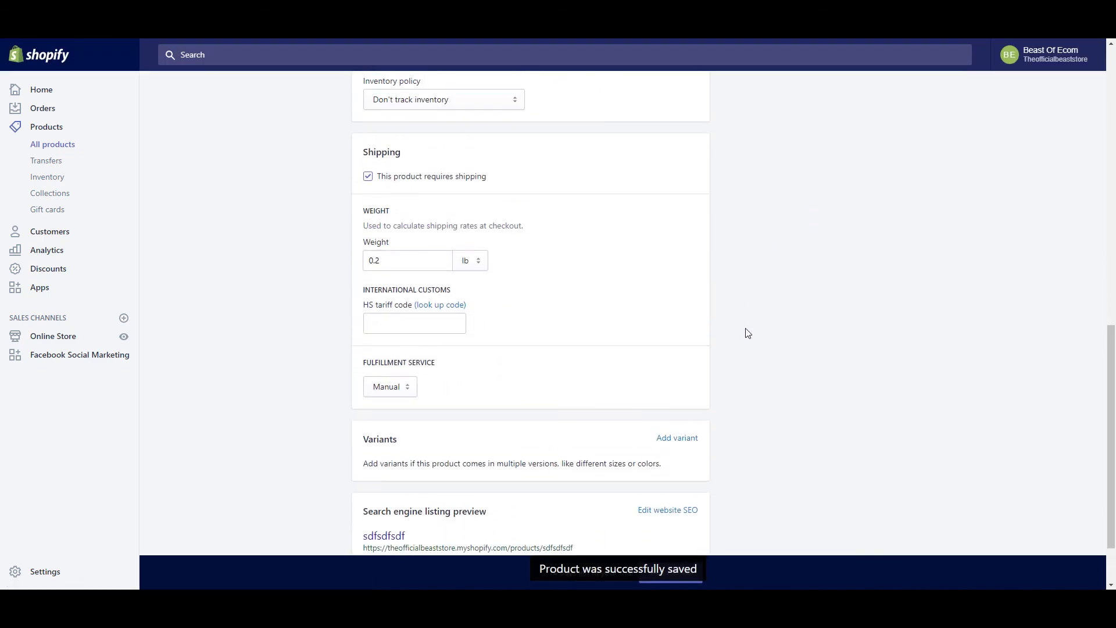